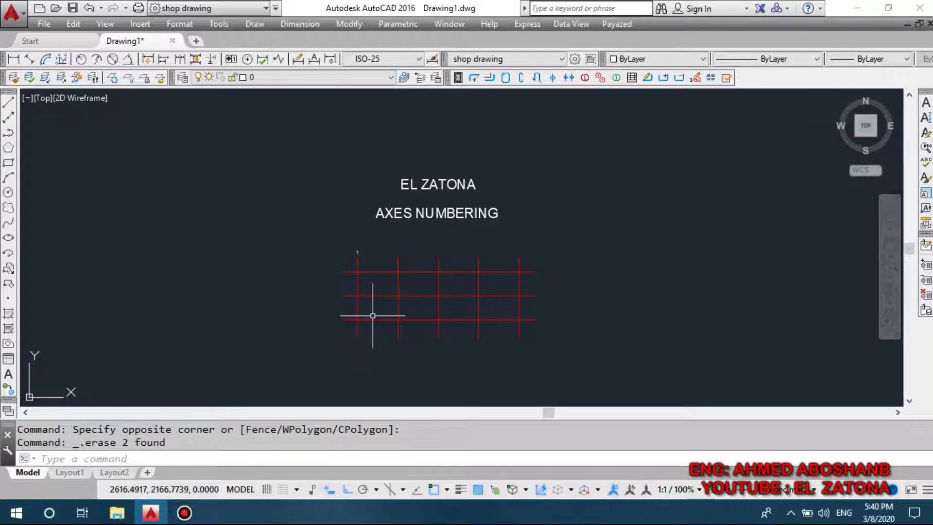
Pan the grid and zoom in on the '1' label above the first vertical axis.
middle_click_drag(373, 316, 375, 312)
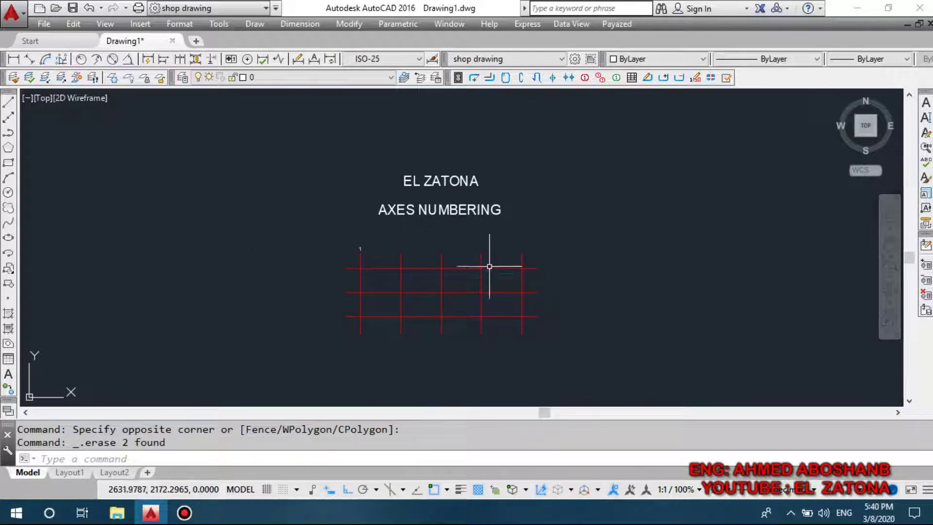
middle_click_drag(357, 311, 324, 303)
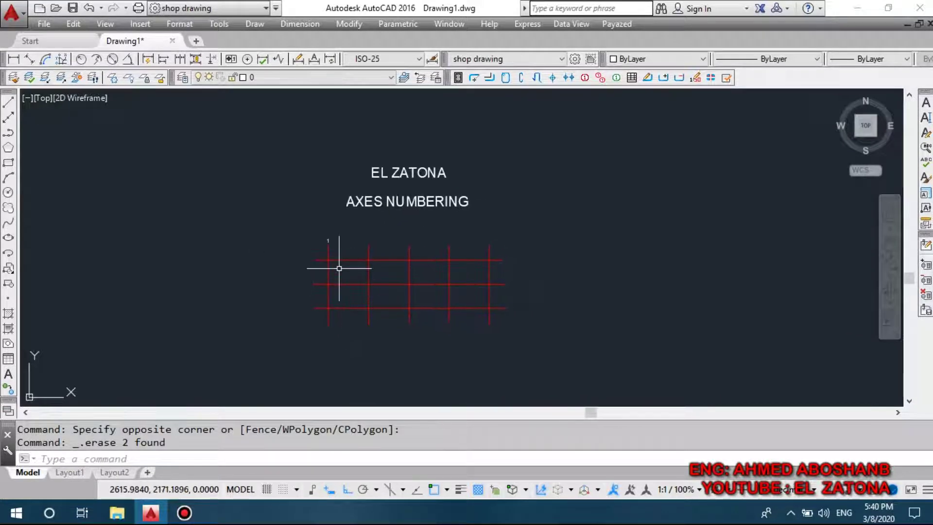
scroll(329, 240, "up", 6)
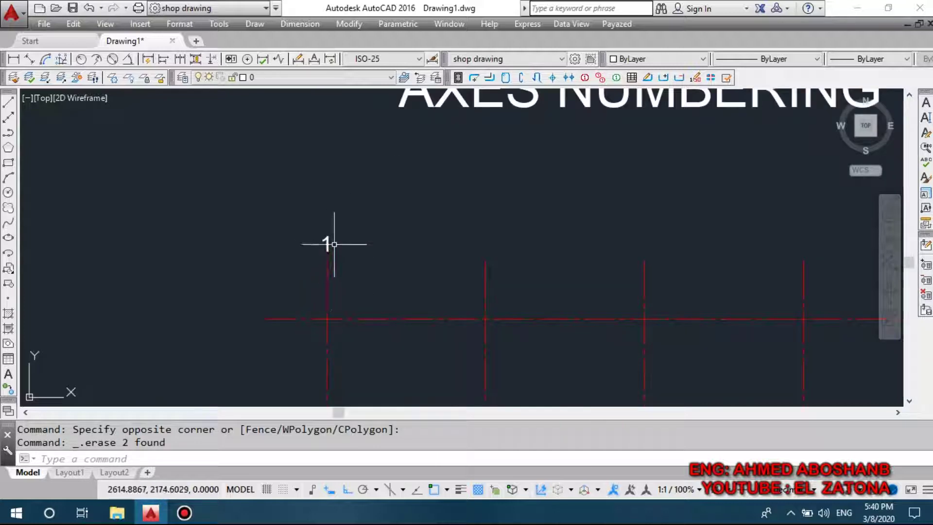
Copy the '1' label from the first axis onto the second and third vertical axes.
left_click(336, 226)
left_click(299, 251)
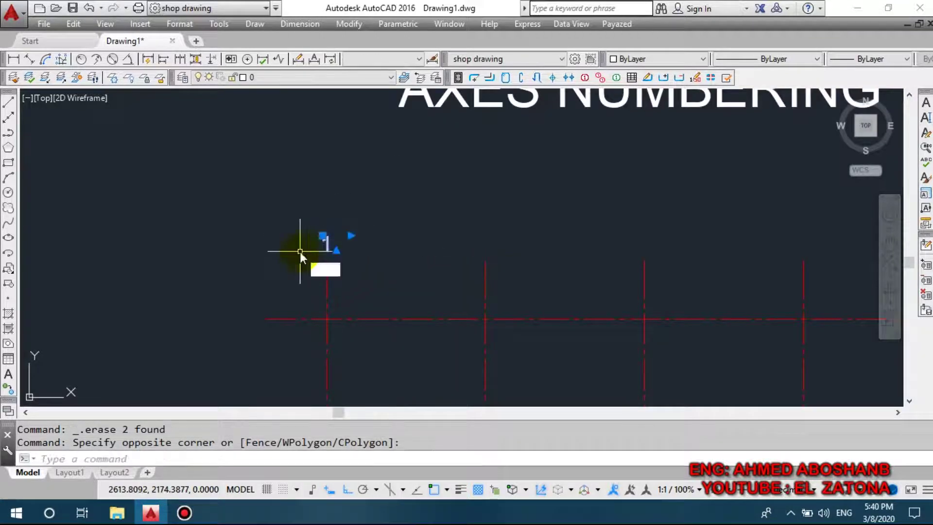
type("co")
key("Return")
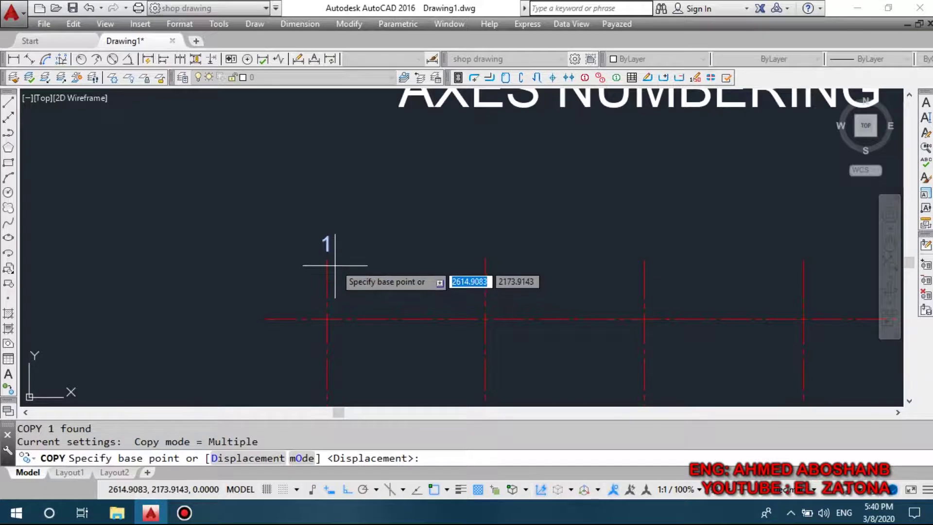
left_click(326, 261)
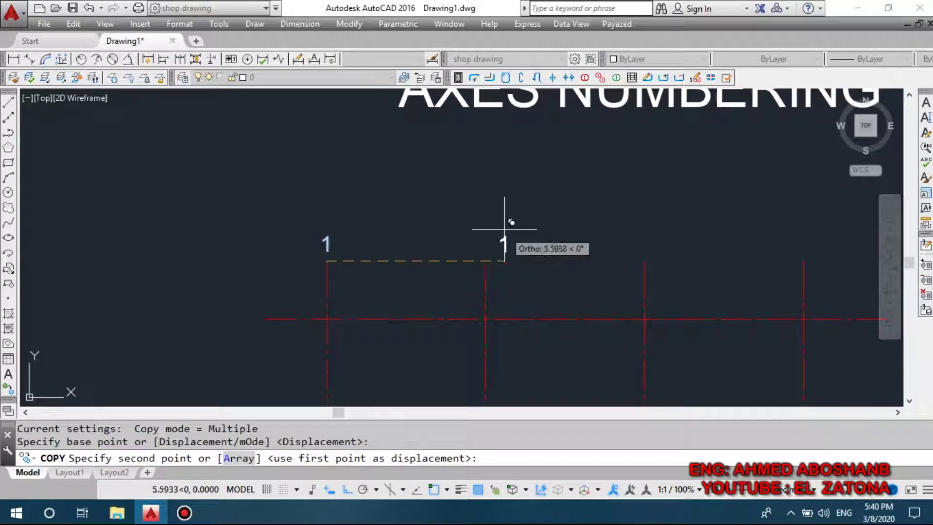
left_click(488, 255)
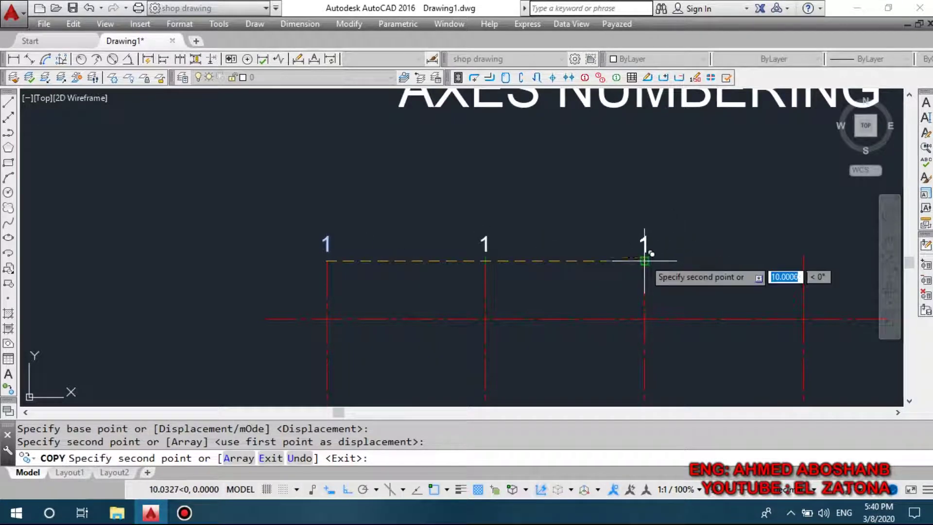
left_click(644, 261)
Copy the '1' label onto the fourth and fifth axes, then reframe the whole grid.
middle_click_drag(760, 267, 566, 263)
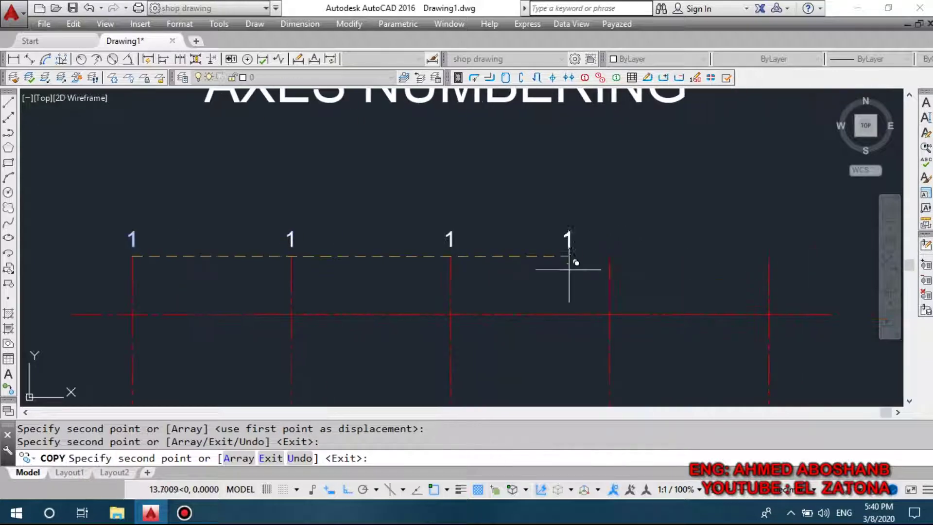
left_click(610, 245)
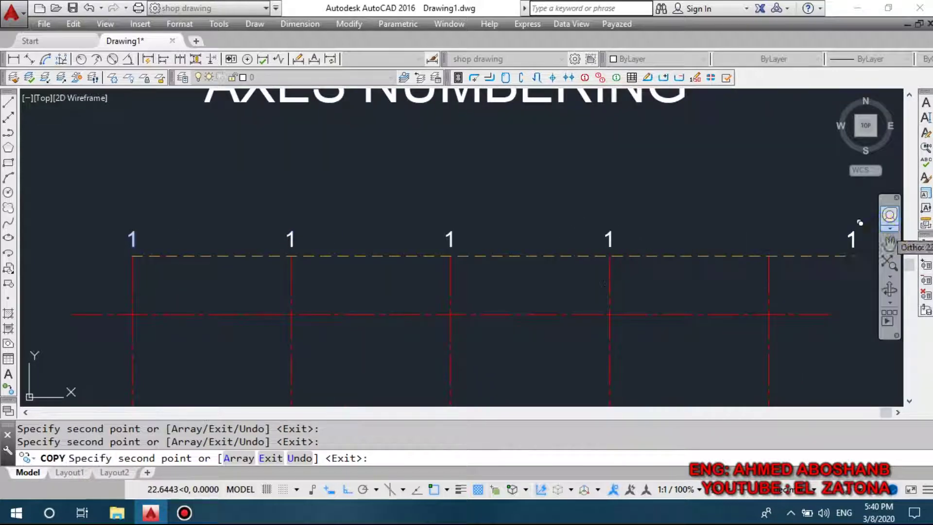
left_click(769, 249)
key("Escape")
scroll(583, 218, "down", 5)
scroll(554, 238, "up", 3)
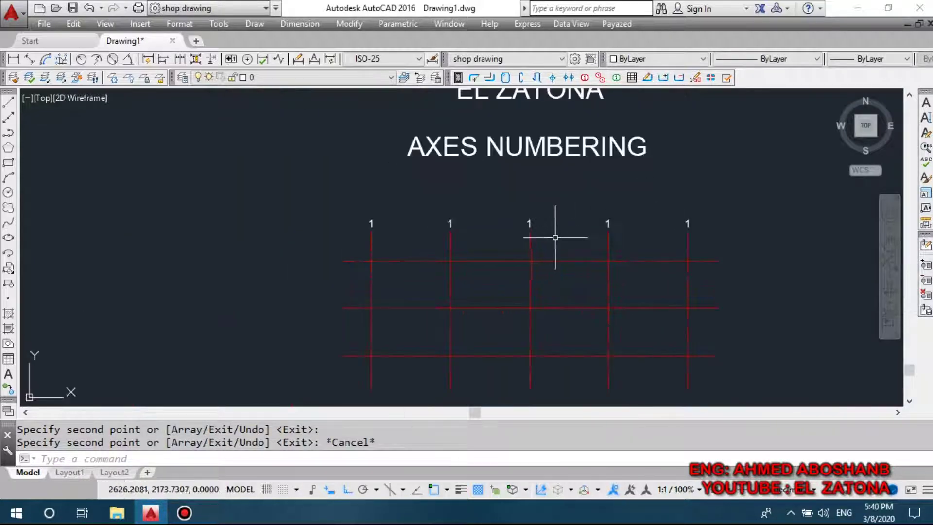
middle_click_drag(595, 198, 596, 235)
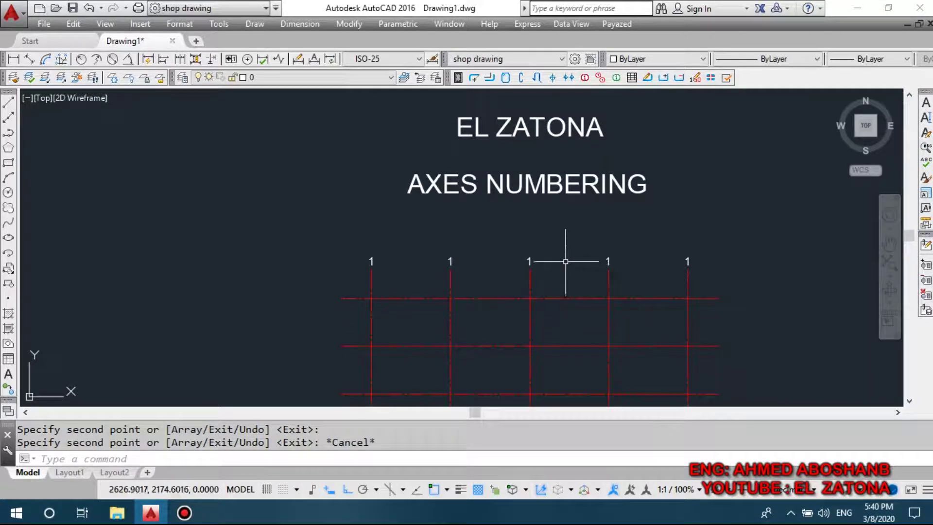
Renumber the five labels with TCOUNT, sorted by X, starting at 1 with increment 1, overwriting.
type("tc")
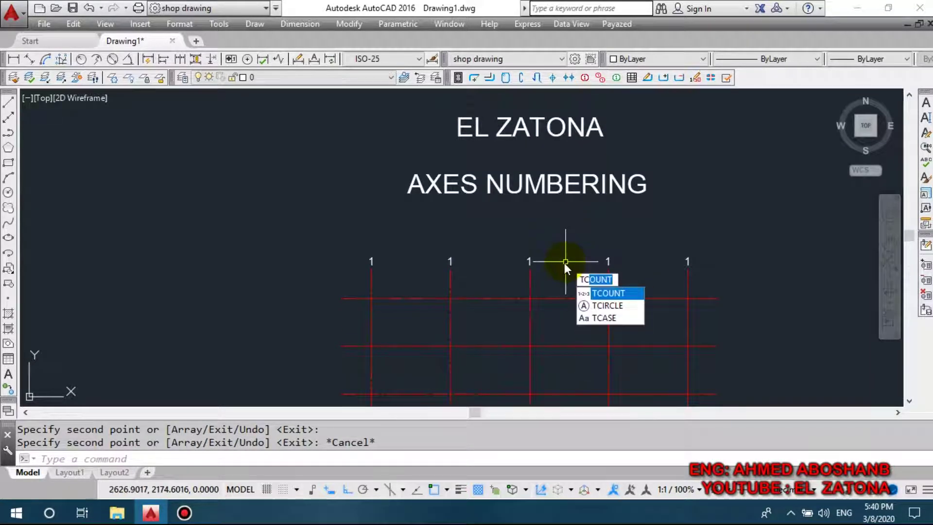
key("Return")
left_click(714, 232)
left_click(350, 262)
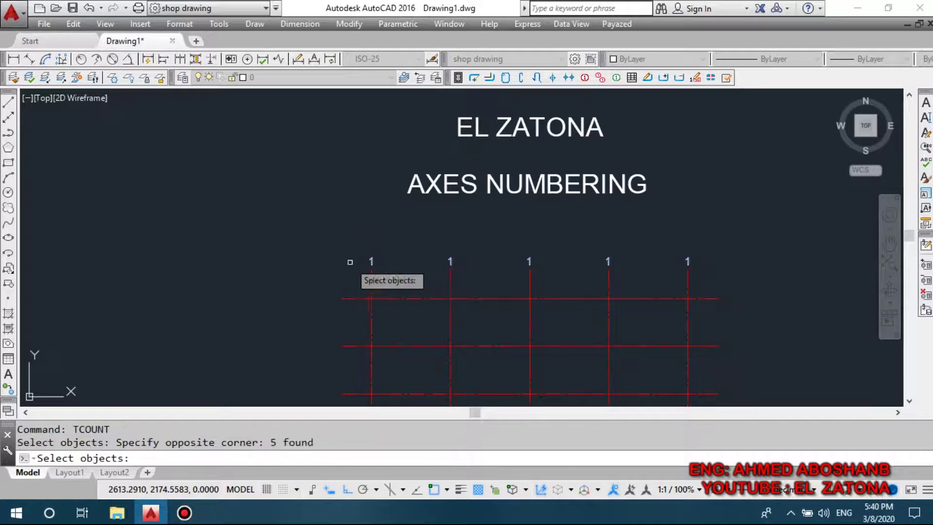
key("Return")
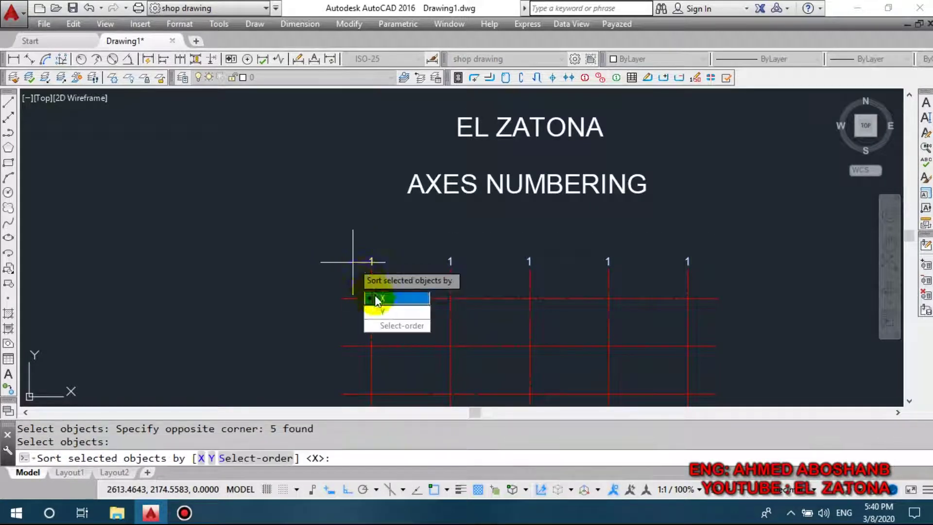
left_click(374, 297)
type("1,1")
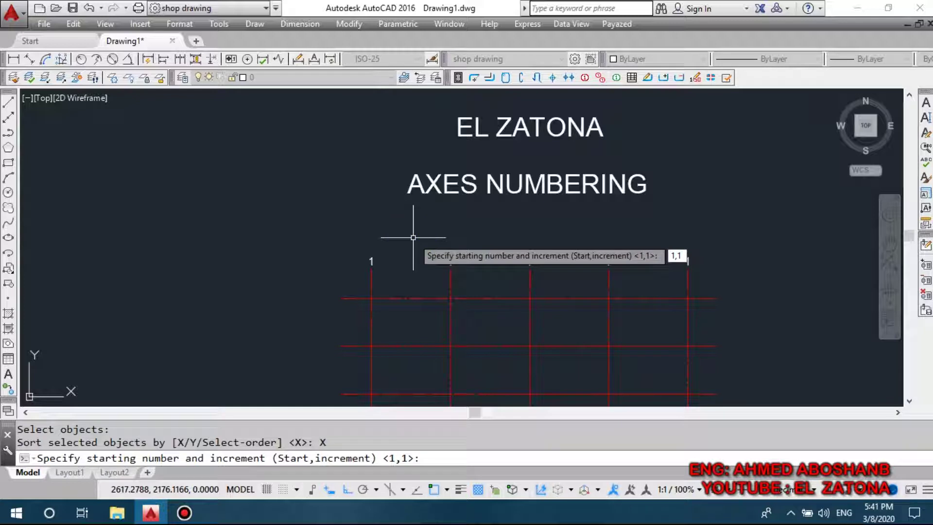
key("Return")
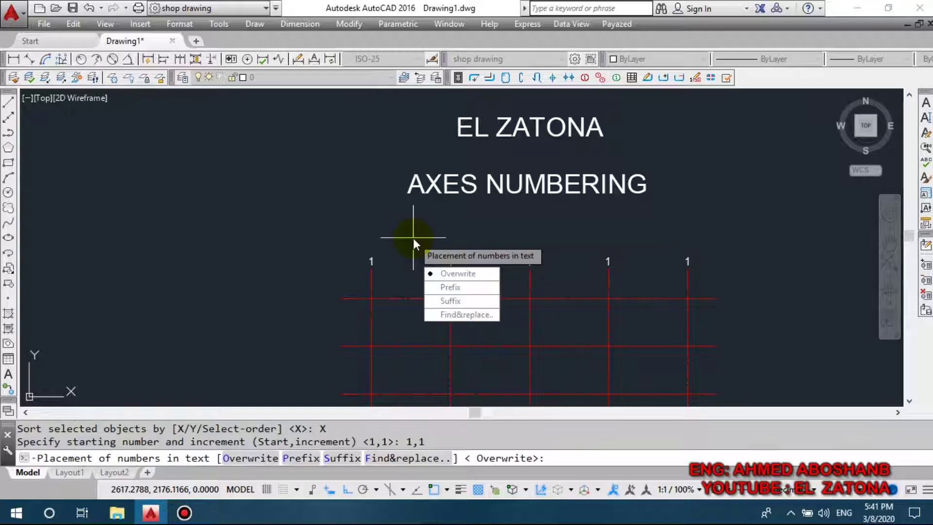
left_click(450, 279)
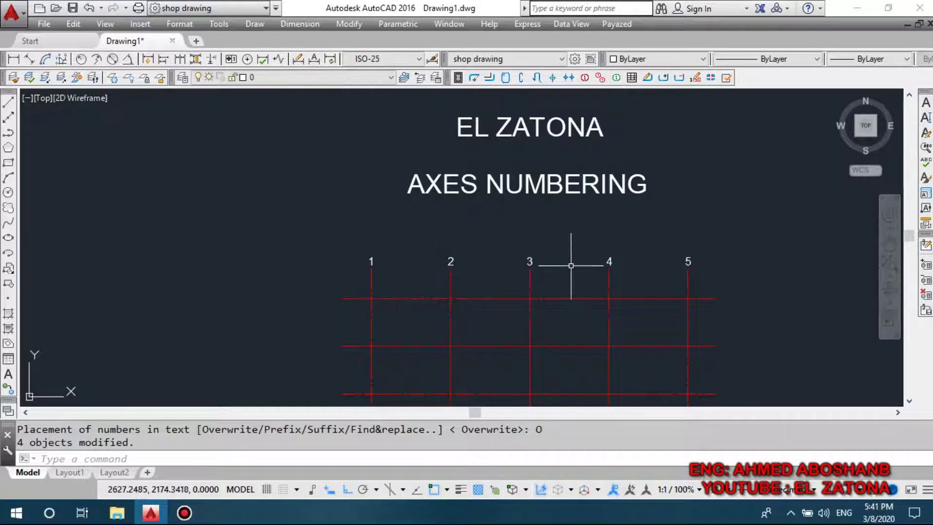
middle_click_drag(526, 258, 497, 259)
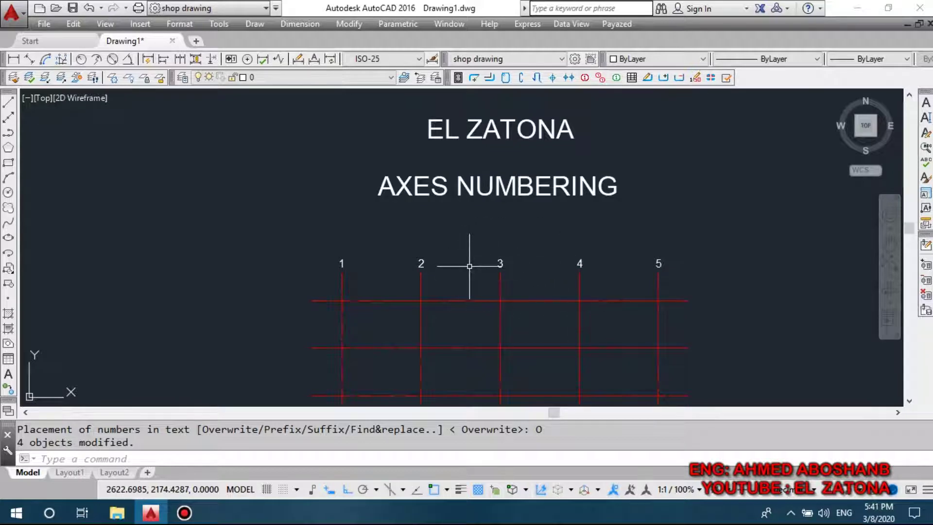
middle_click_drag(455, 276, 433, 278)
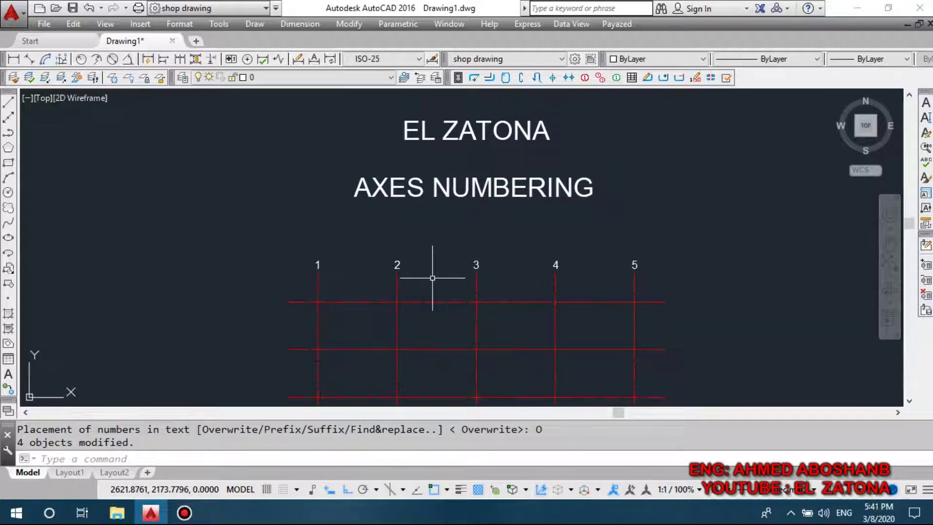
Enclose the five axis numbers in constant-size circles with TCIRCLE at the 0.35 offset factor.
type("t")
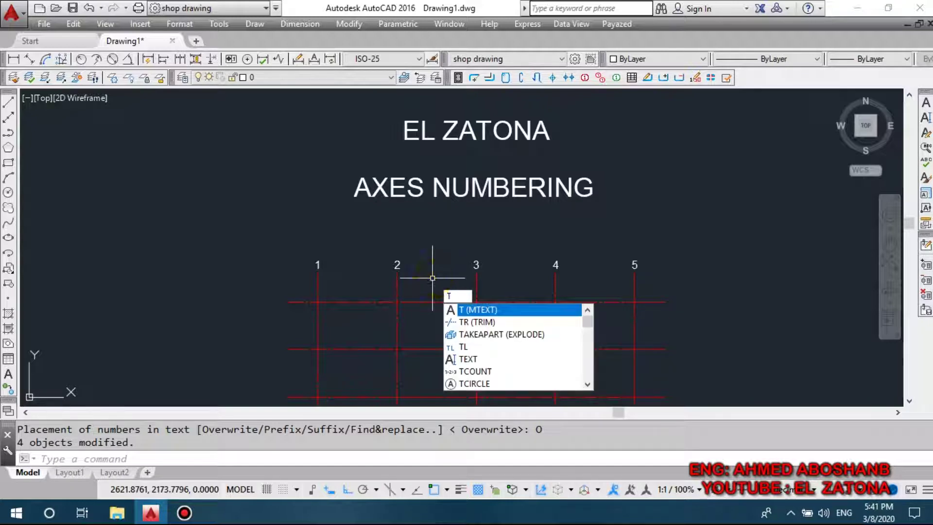
type("ci")
key("Return")
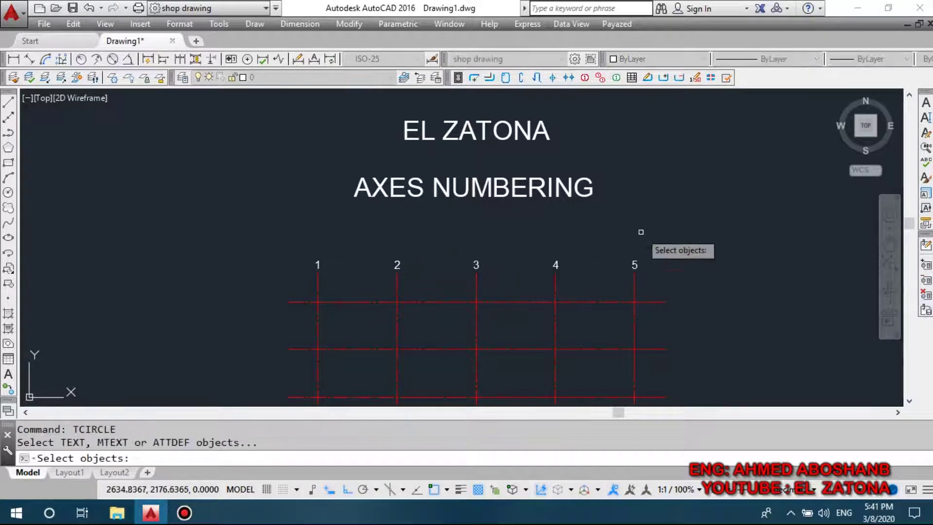
left_click(646, 231)
left_click(305, 265)
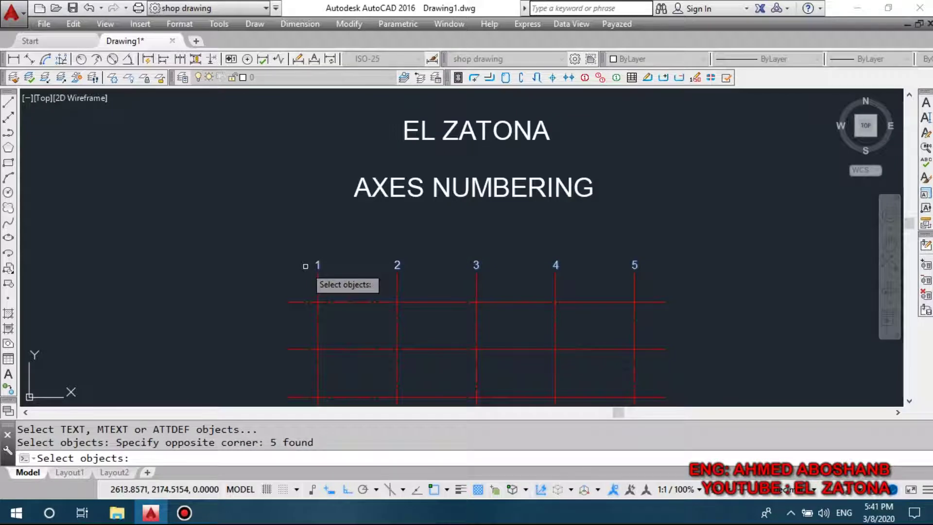
key("Return")
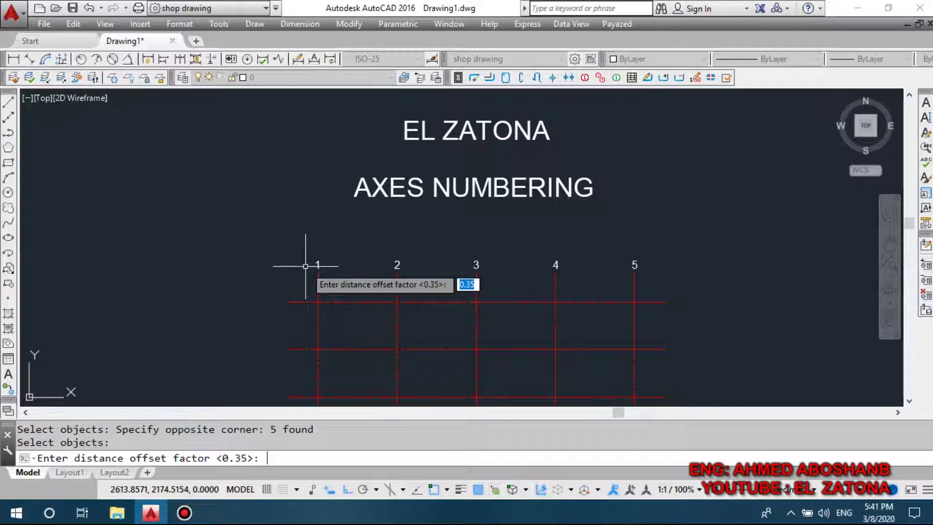
key("Return")
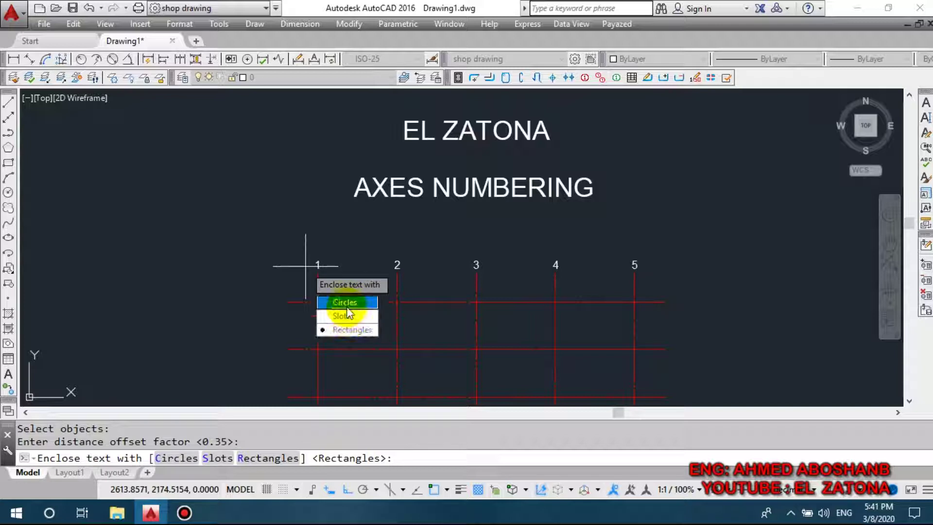
left_click(344, 302)
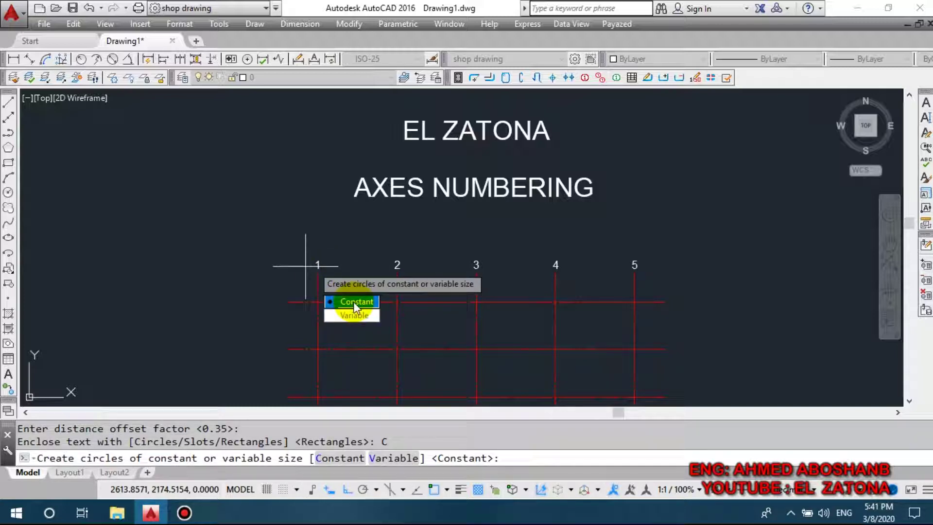
left_click(356, 304)
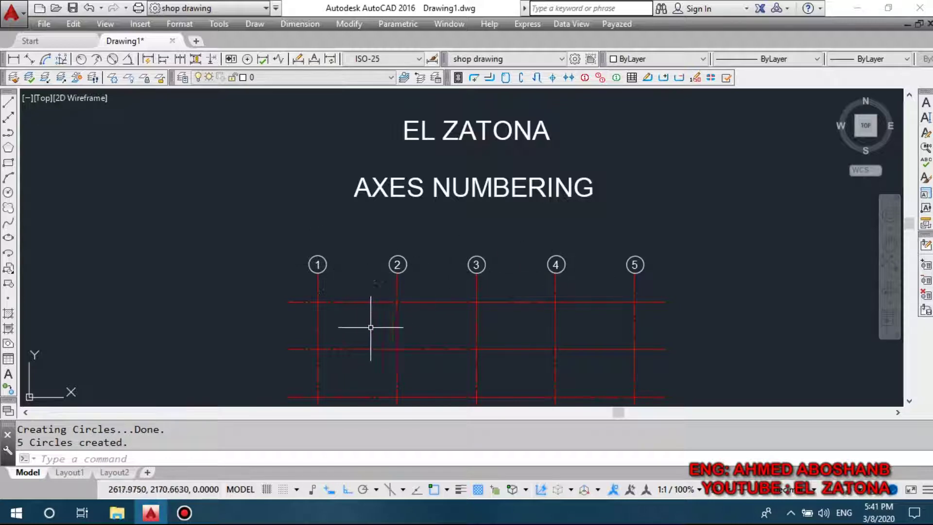
scroll(380, 235, "down", 3)
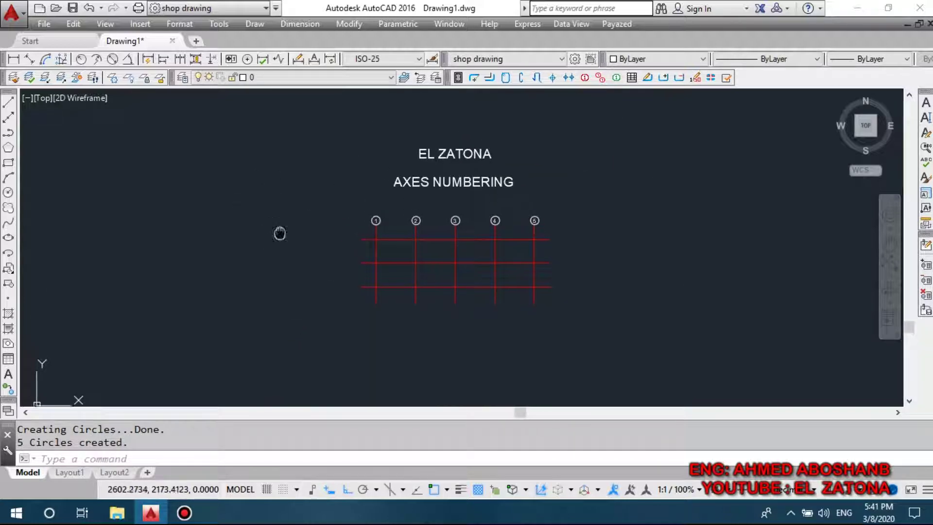
scroll(391, 253, "up", 5)
scroll(322, 254, "up", 3)
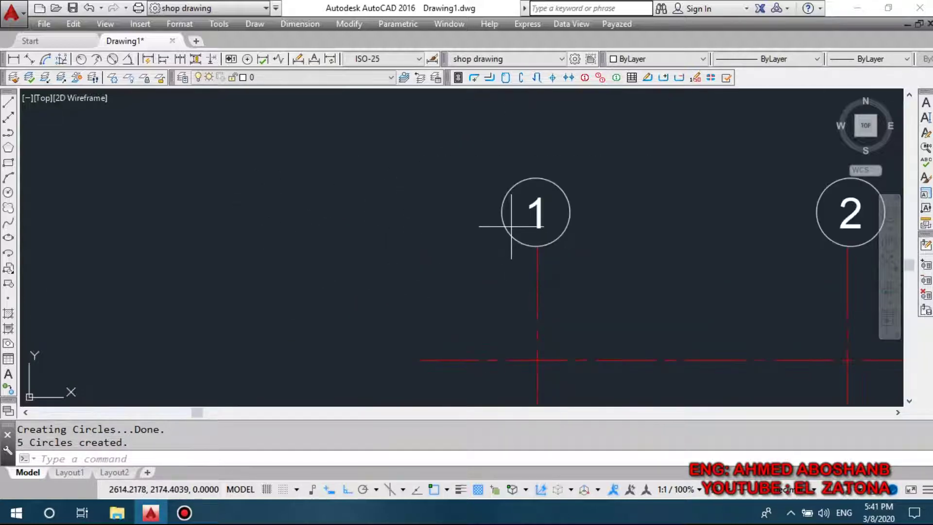
Copy the axis 1 circle to an empty spot left of the grid.
left_click(511, 226)
left_click(477, 247)
type("co")
key("Return")
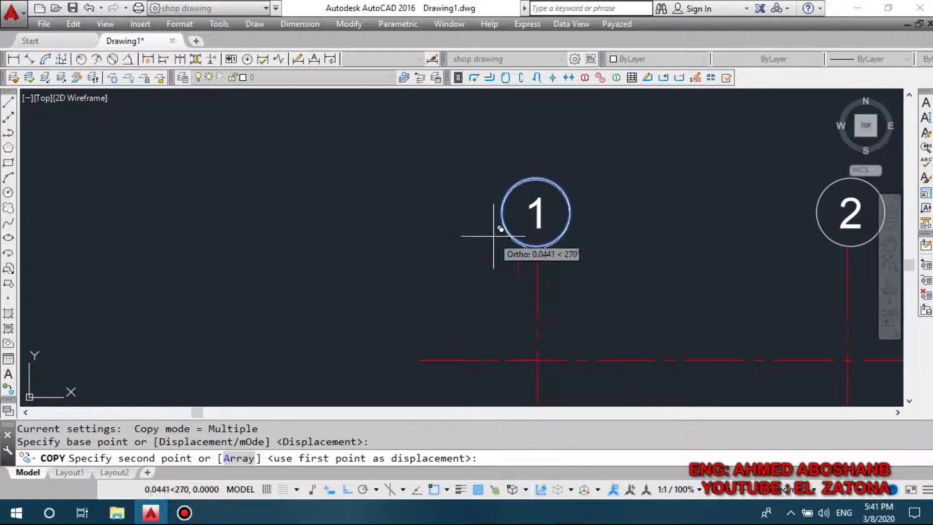
left_click(490, 238)
scroll(491, 238, "down", 4)
left_click(263, 238)
key("Escape")
scroll(236, 225, "up", 3)
middle_click_drag(313, 233, 386, 246)
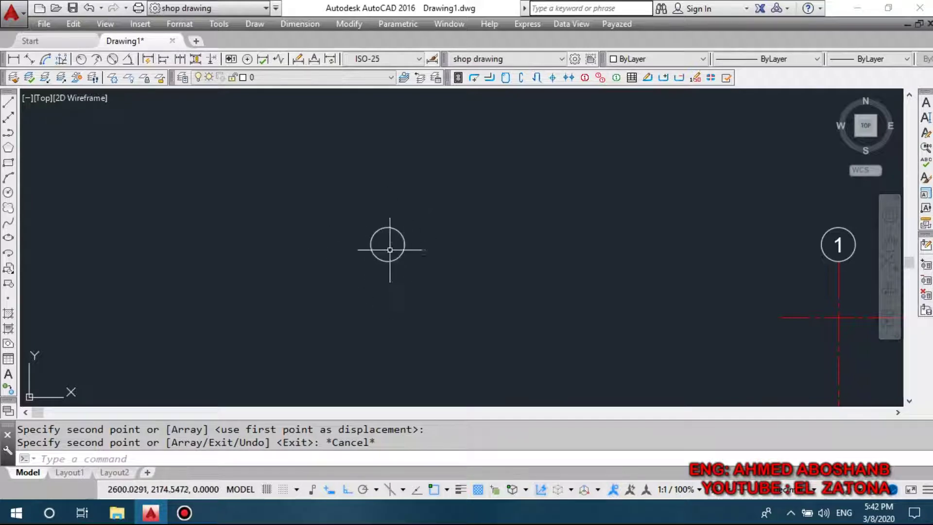
Zoom to the copied circle and window-select it.
middle_click_drag(382, 257, 362, 258)
scroll(329, 232, "down", 5)
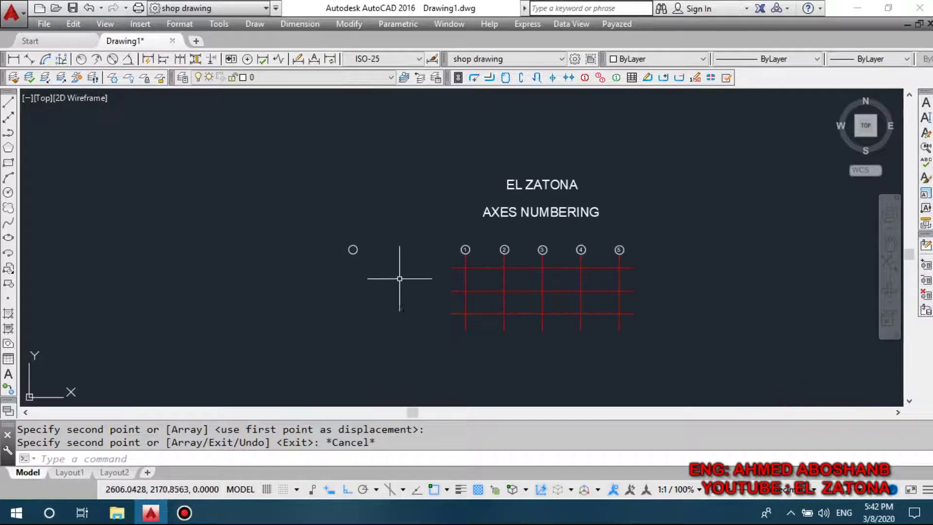
scroll(407, 263, "up", 3)
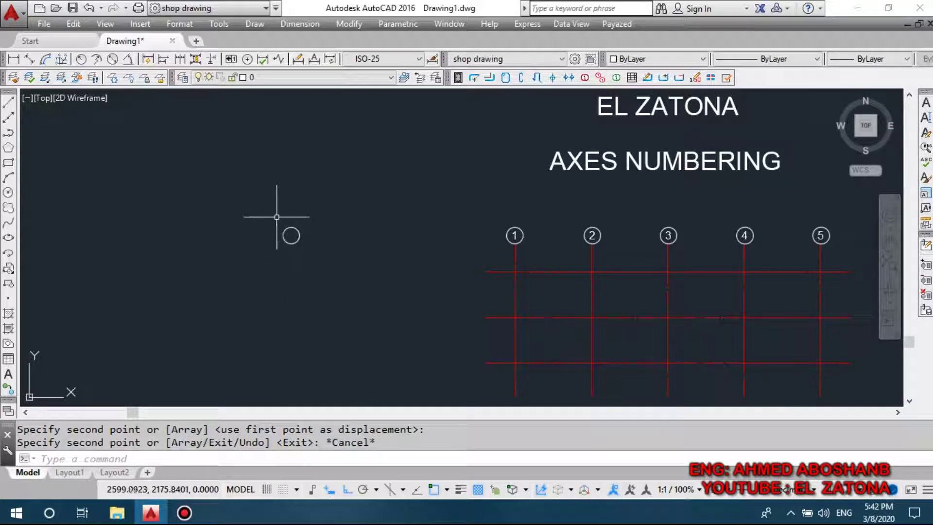
scroll(277, 216, "up", 3)
left_click(342, 216)
left_click(306, 262)
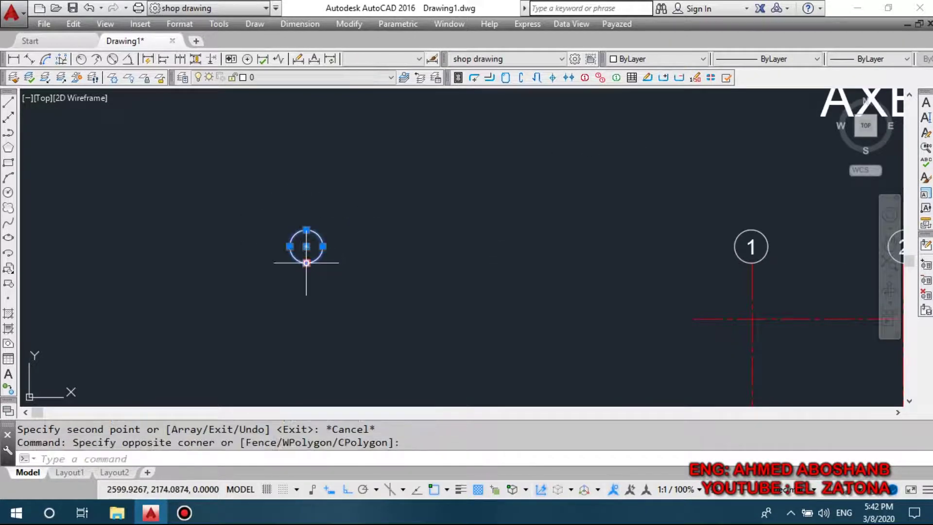
Define block ASA from the empty circle with its base point on the right quadrant.
type("B")
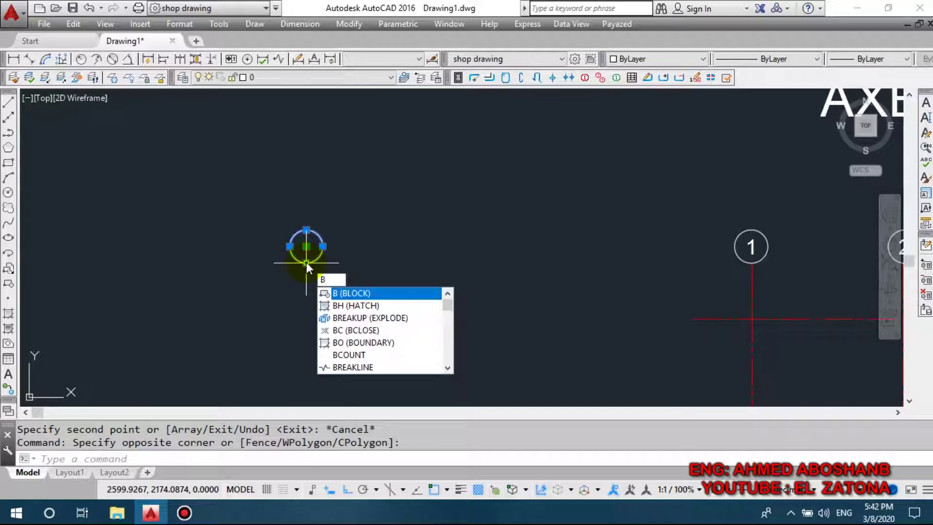
key("Return")
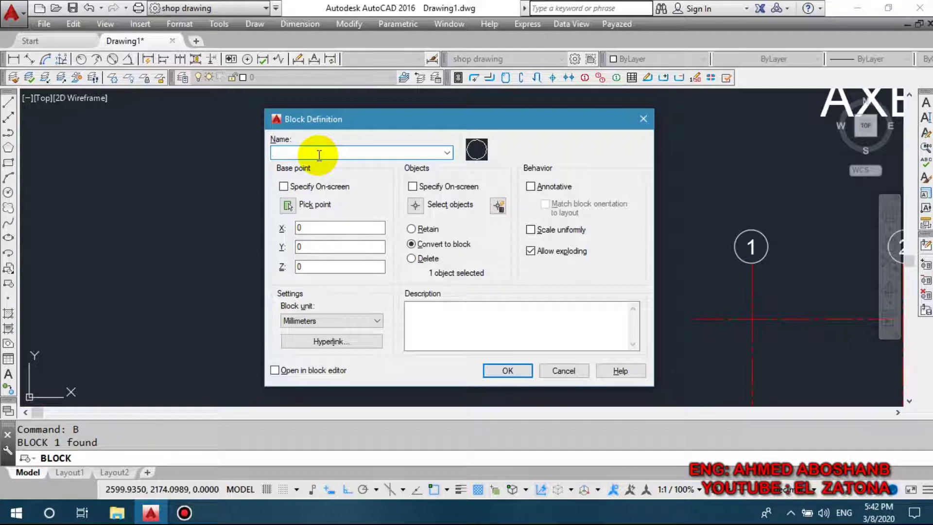
type("ASA")
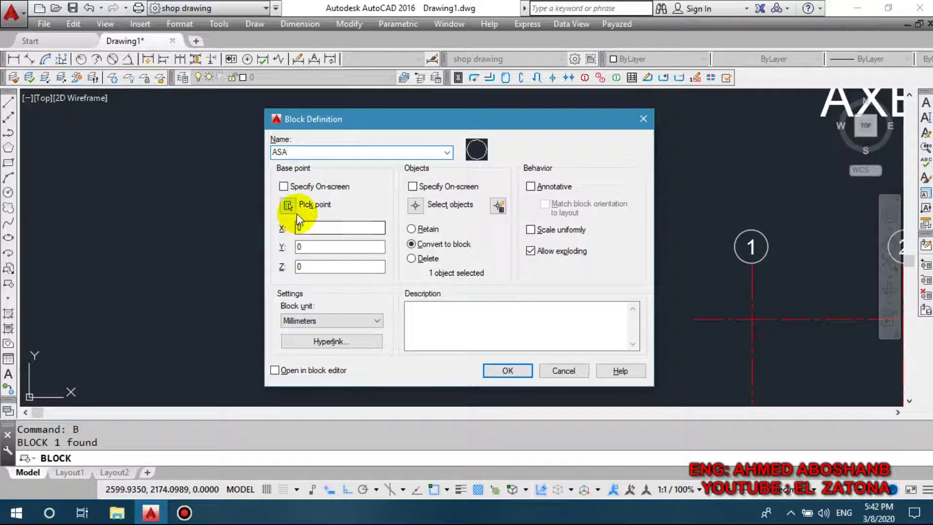
left_click(288, 204)
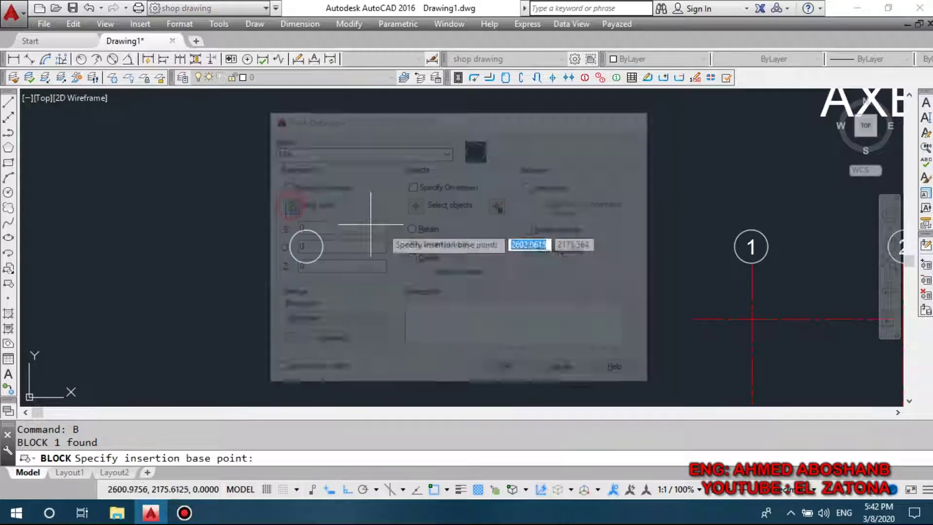
scroll(354, 248, "down", 5)
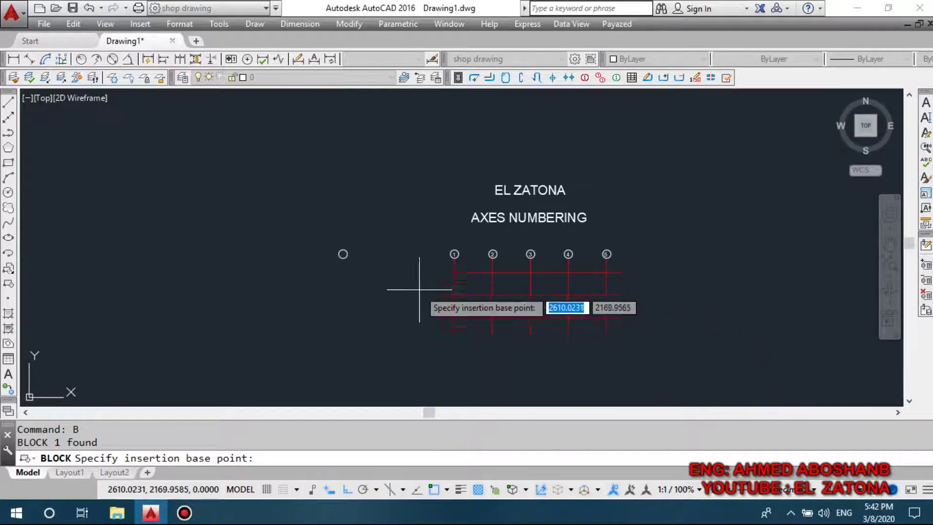
scroll(422, 281, "up", 3)
scroll(251, 210, "up", 3)
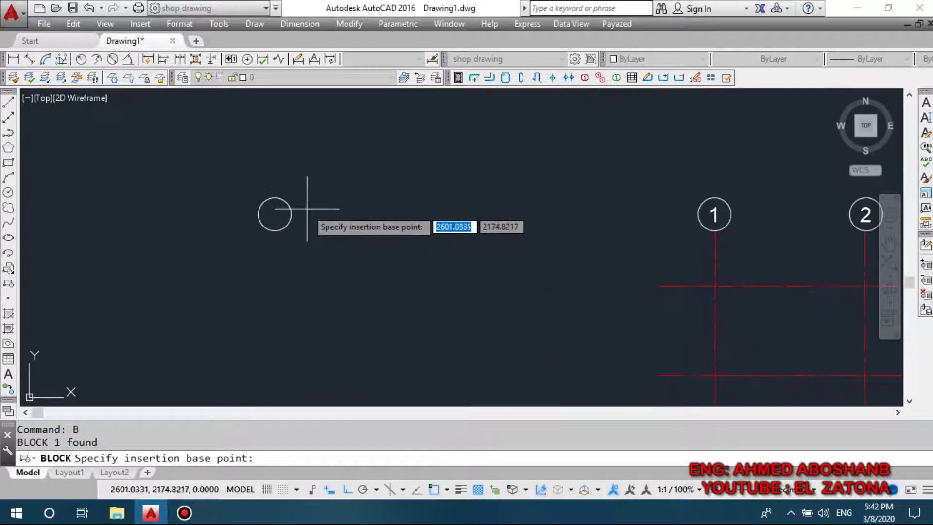
left_click(292, 214)
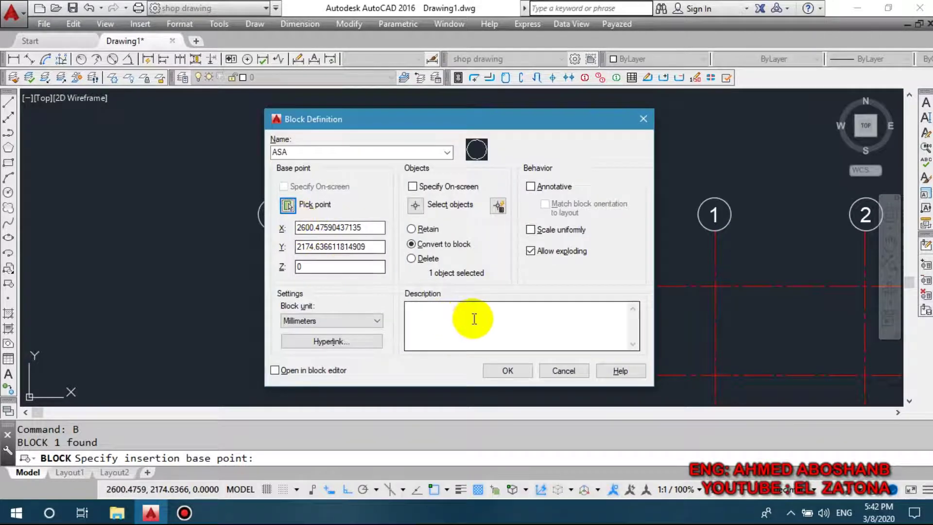
left_click(505, 369)
Open ASA in the Block Editor, close the authoring palettes, and start Define Attribute.
left_click(293, 213)
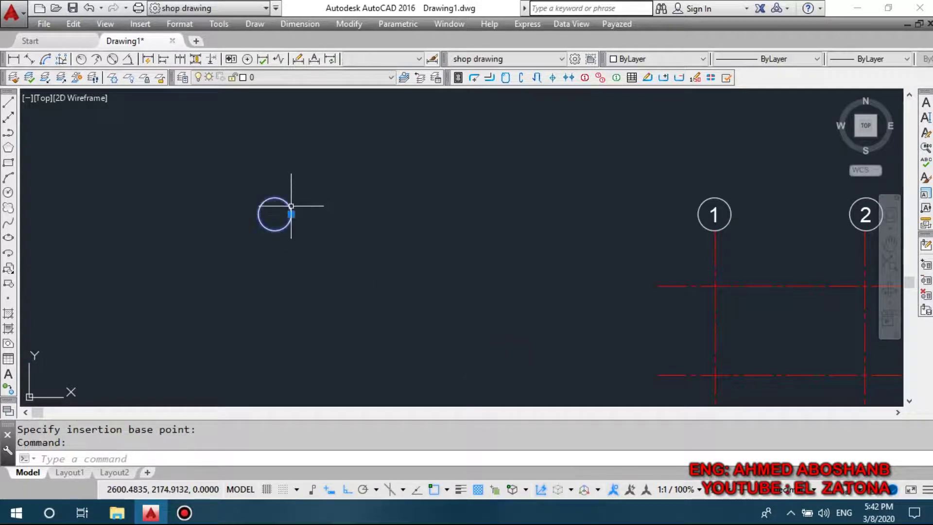
right_click(292, 212)
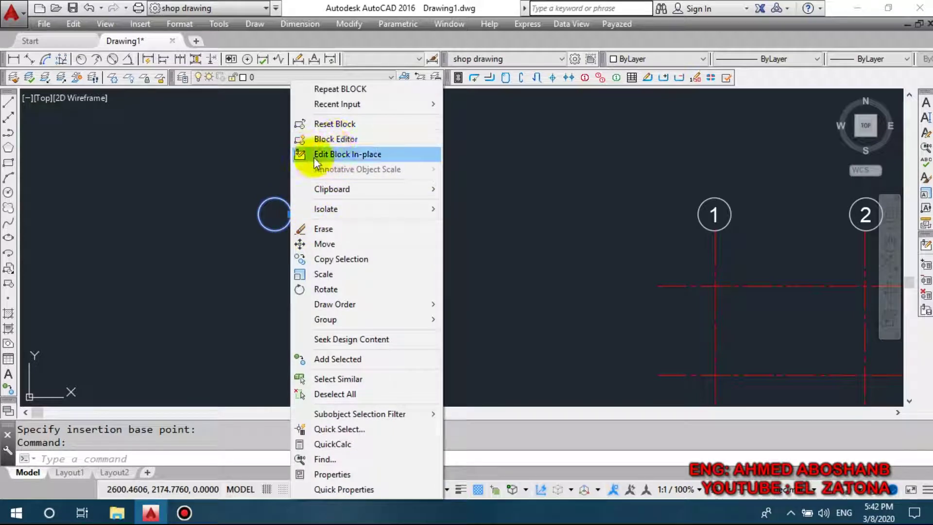
left_click(325, 140)
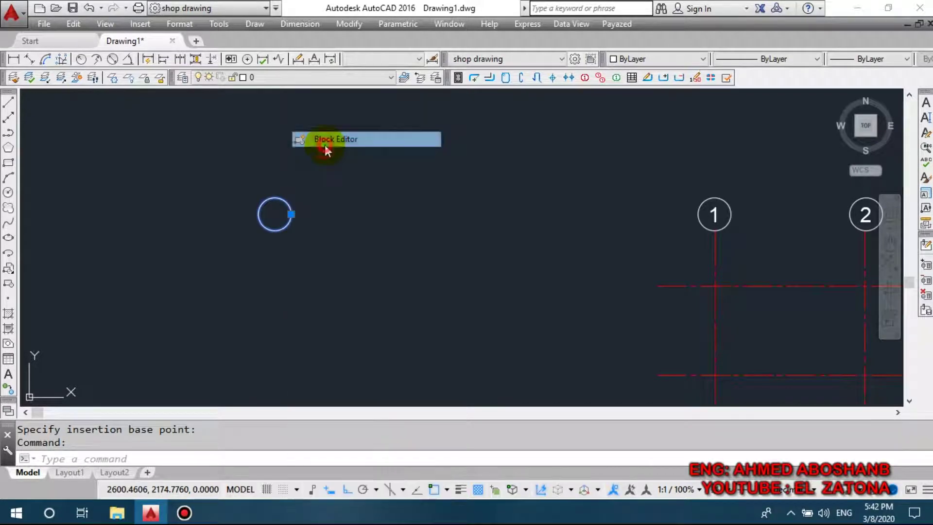
left_click(59, 59)
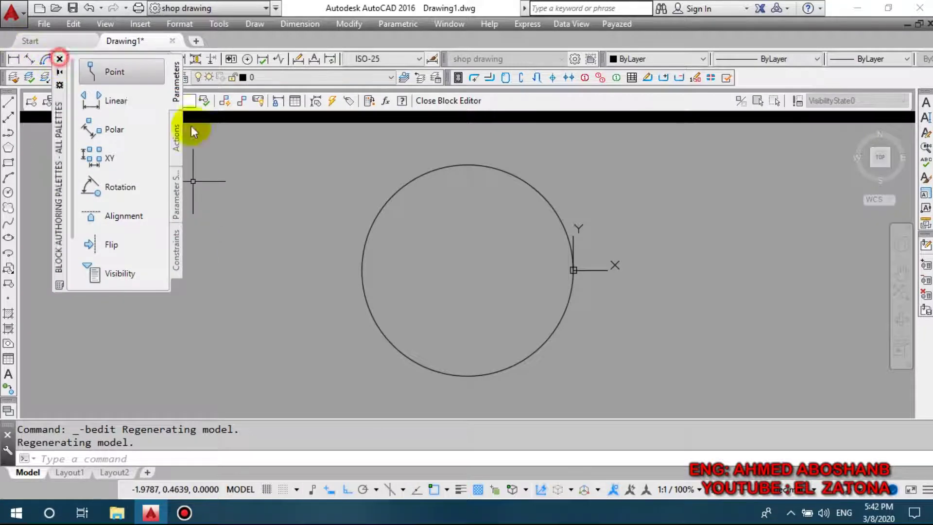
scroll(250, 163, "down", 3)
middle_click_drag(304, 160, 301, 202)
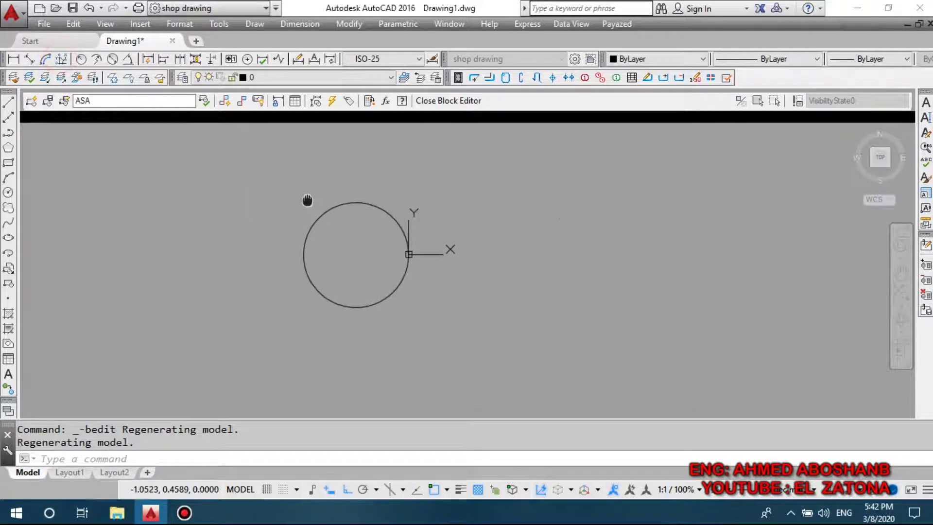
left_click(349, 101)
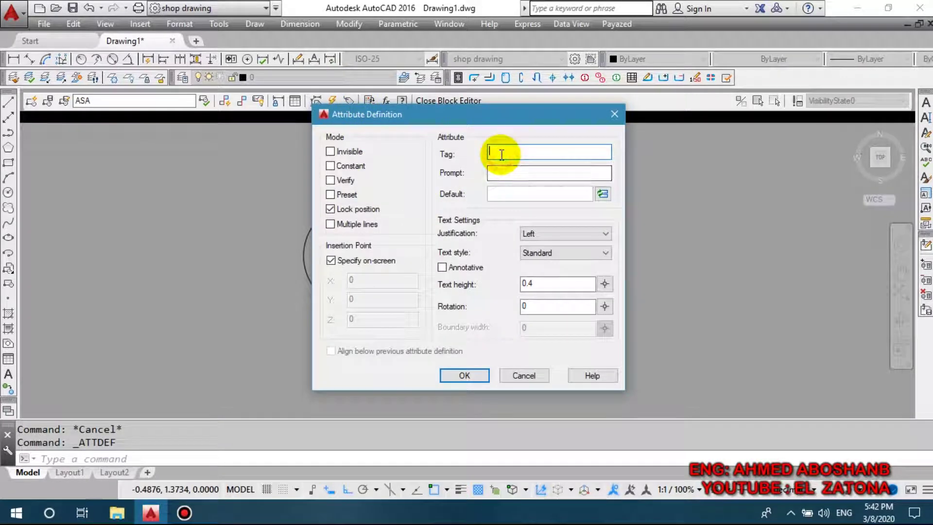
Add attribute tag A1, Middle center justified, at the circle's centre.
type("A1")
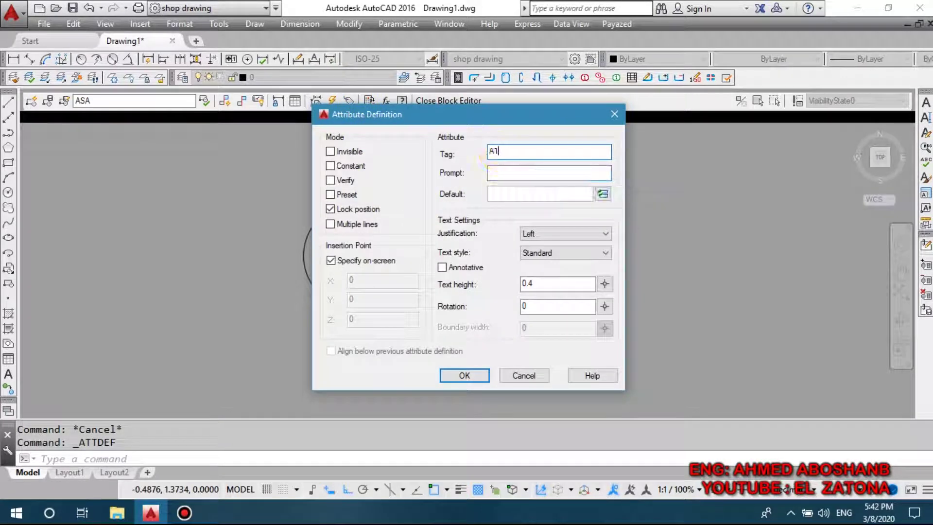
left_click(547, 235)
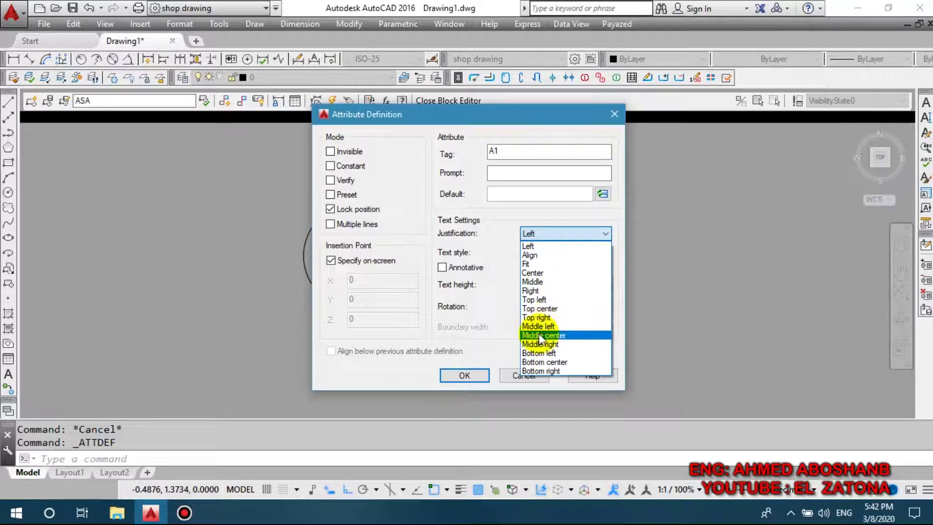
left_click(540, 336)
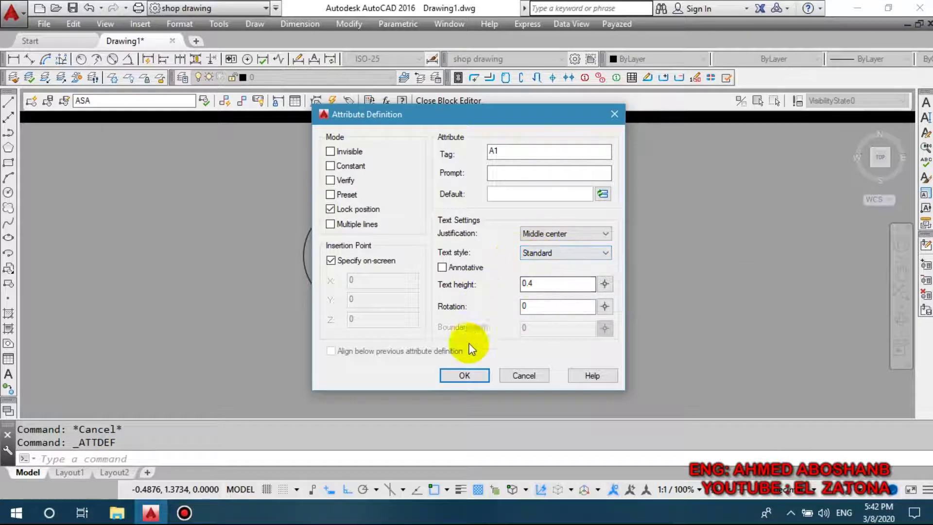
left_click(466, 381)
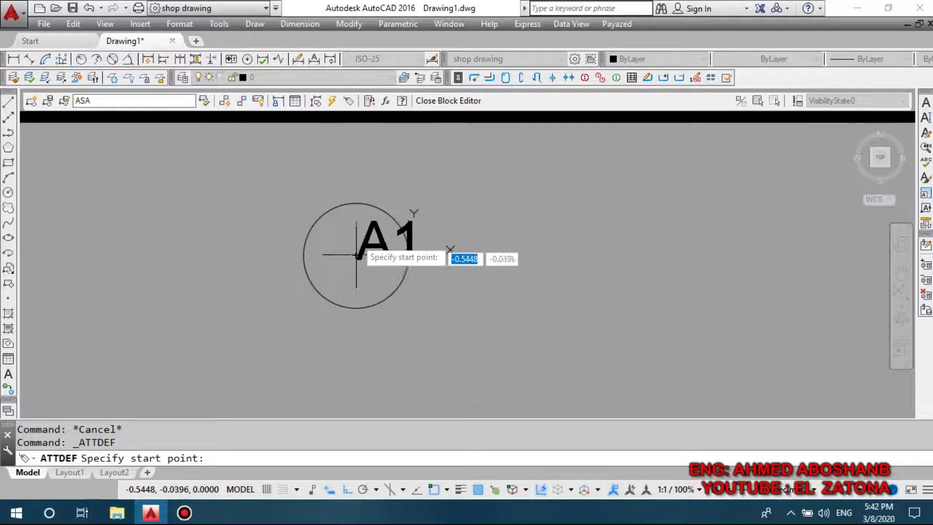
left_click(322, 275)
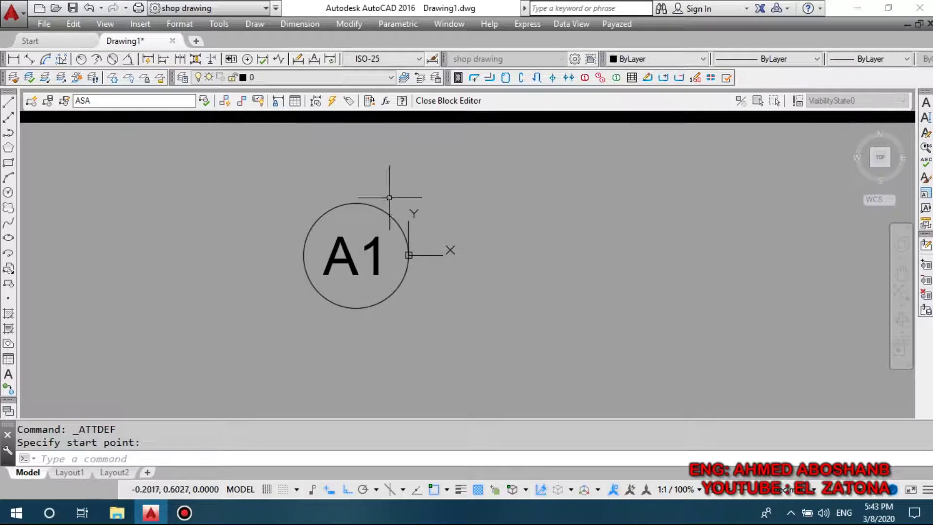
left_click(436, 102)
Save the ASA block edits and erase the leftover circle.
left_click(429, 226)
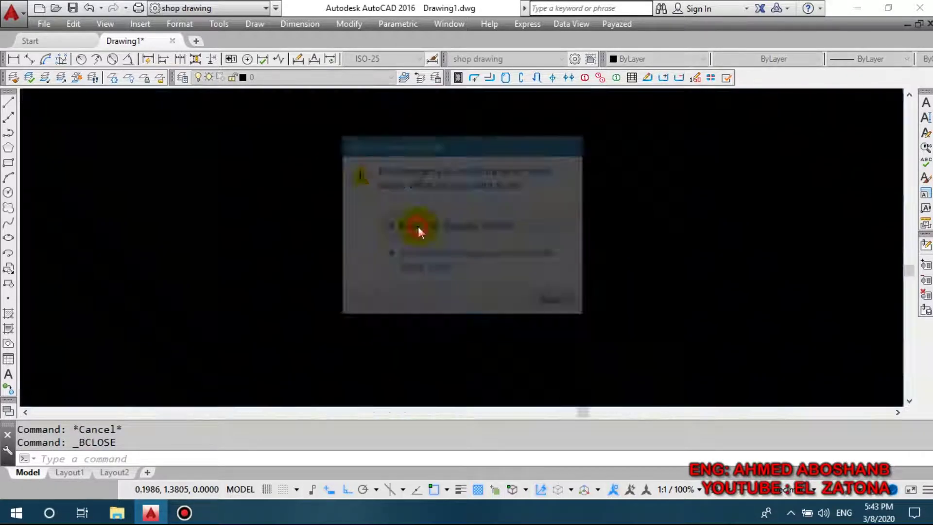
left_click(367, 224)
key("Delete")
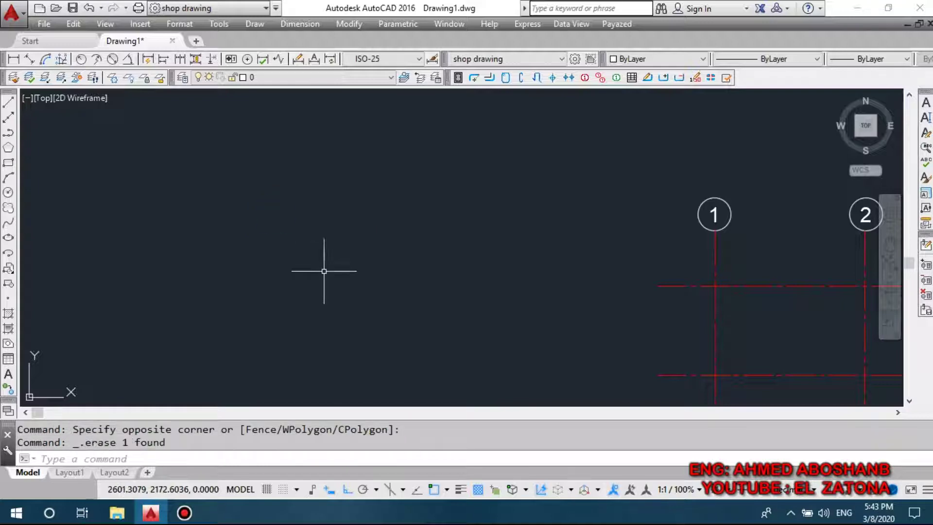
Insert block ASA left of the top horizontal grid line with attribute value A.
left_click(131, 24)
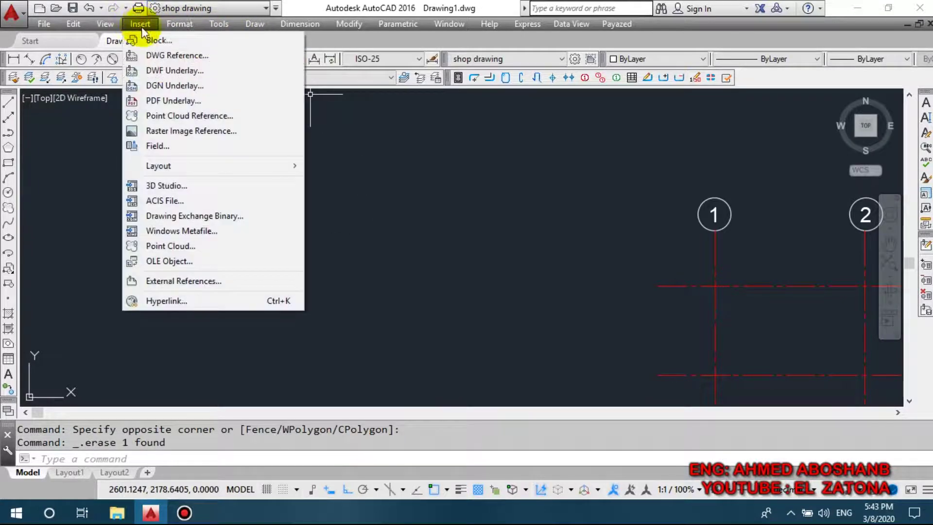
left_click(170, 42)
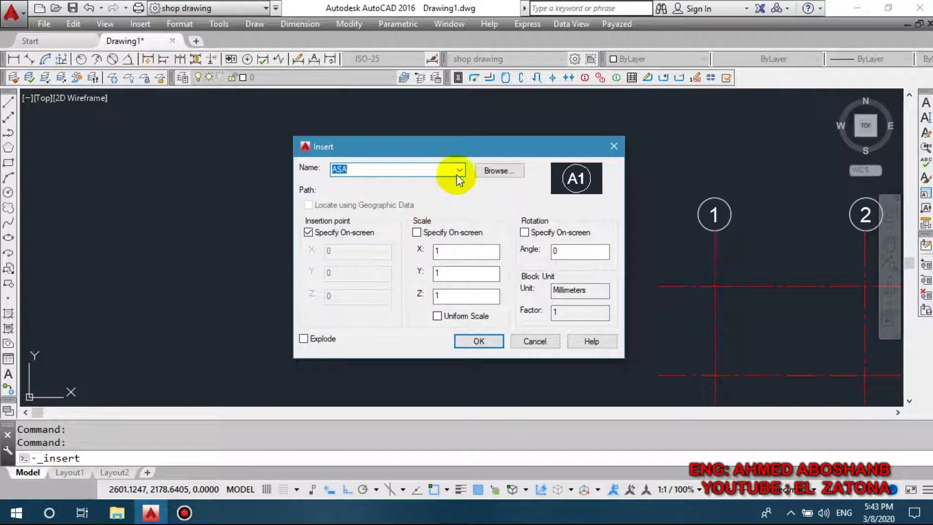
left_click(458, 170)
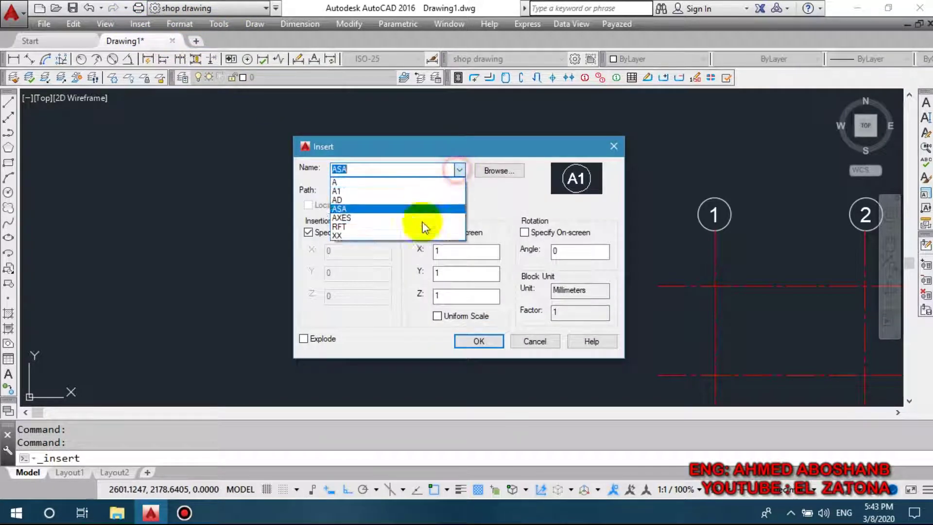
left_click(361, 211)
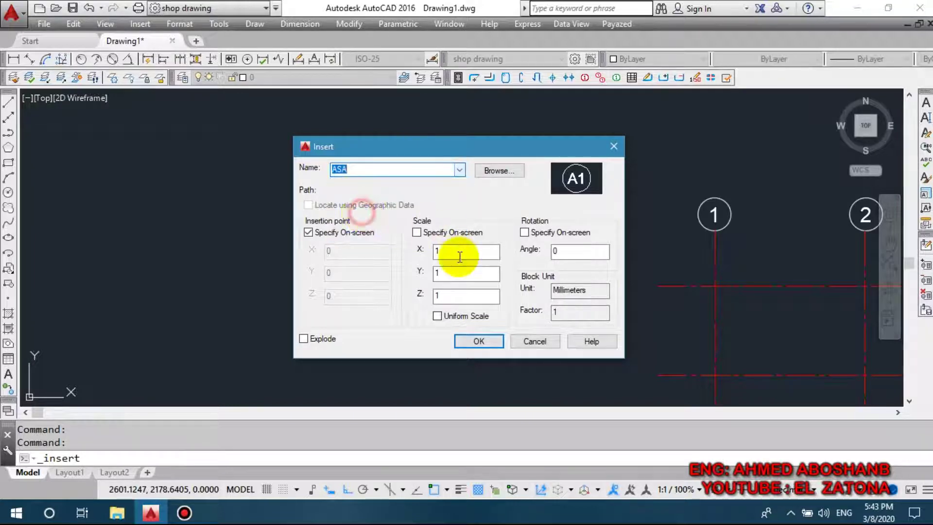
left_click(476, 341)
middle_click_drag(602, 297, 404, 257)
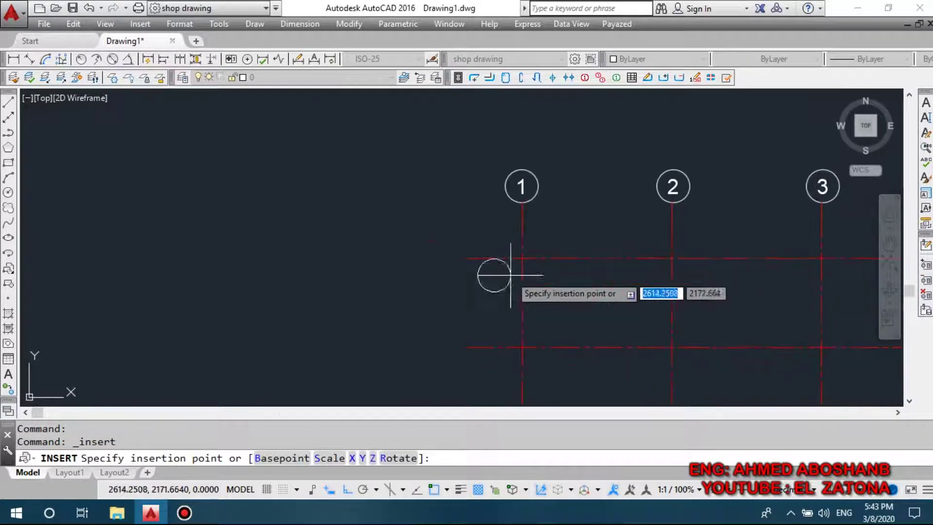
scroll(505, 275, "up", 3)
left_click(439, 245)
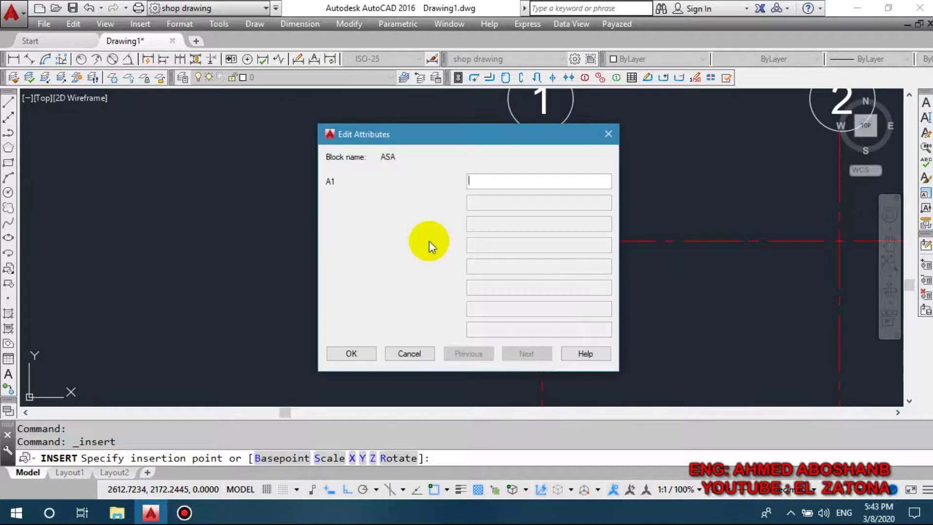
type("A")
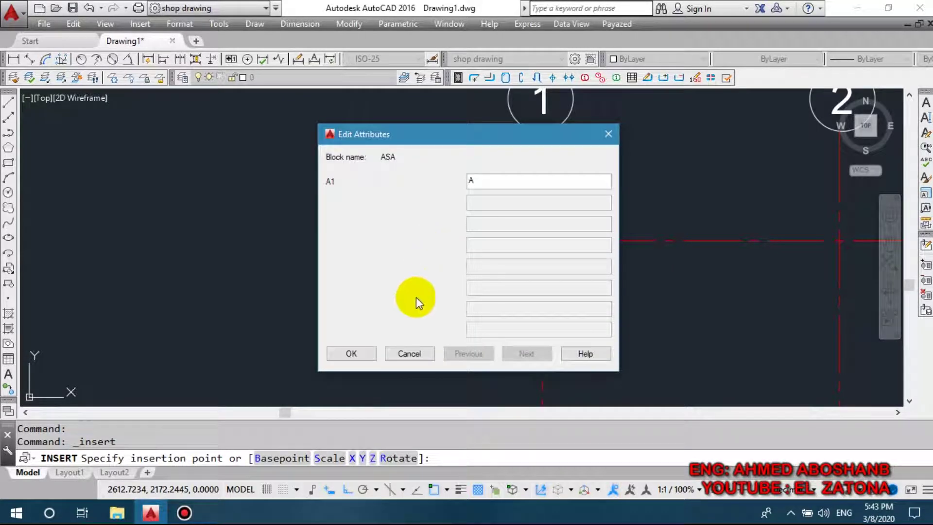
left_click(359, 359)
scroll(400, 233, "down", 4)
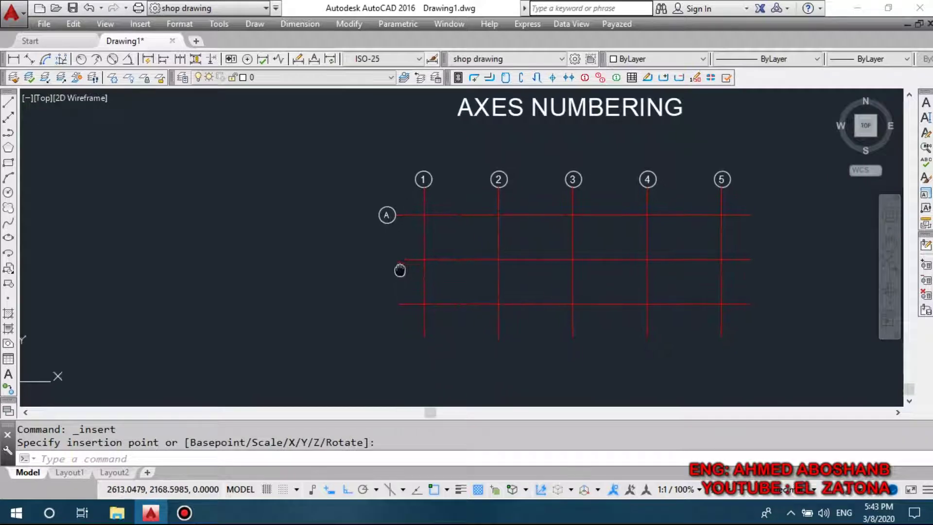
Insert ASA with value B at the second horizontal grid line's left end.
key("Return")
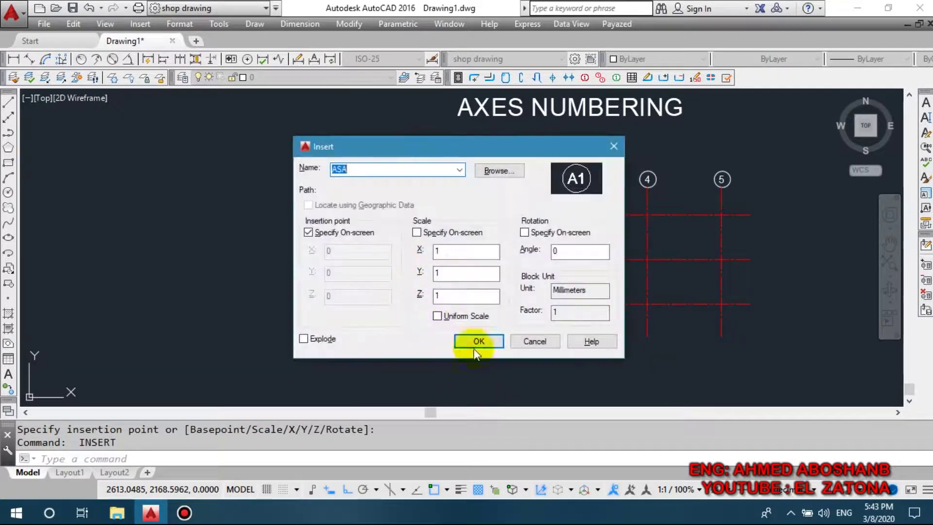
left_click(473, 341)
scroll(375, 250, "up", 3)
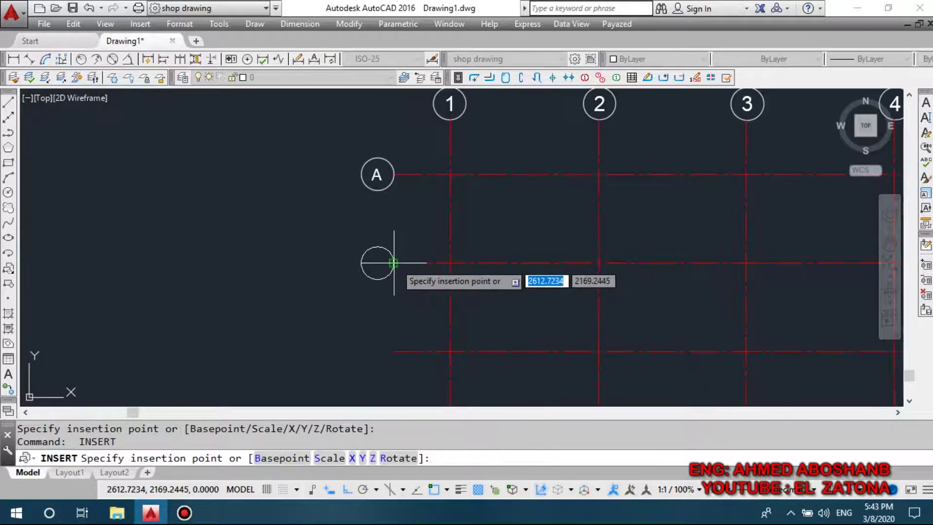
left_click(376, 264)
type("B")
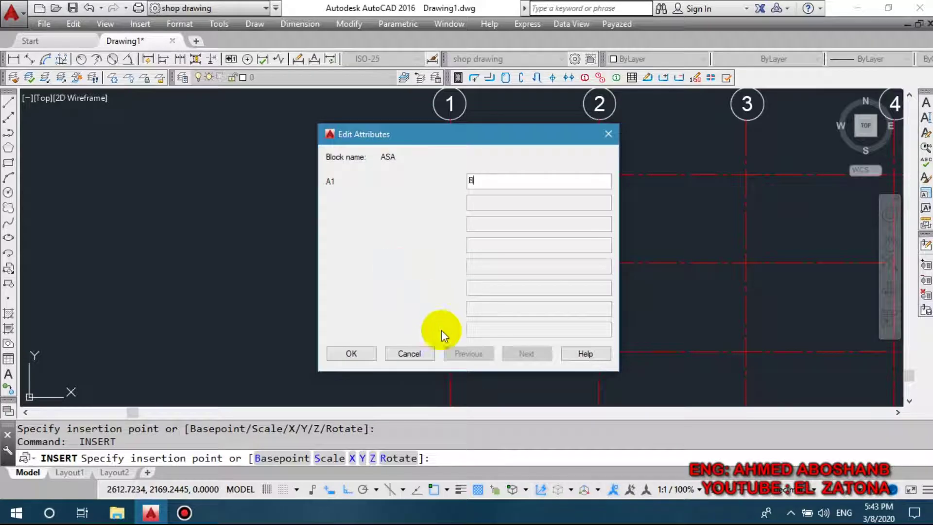
left_click(361, 348)
Insert ASA with value C at the third horizontal grid line's left end.
key("Return")
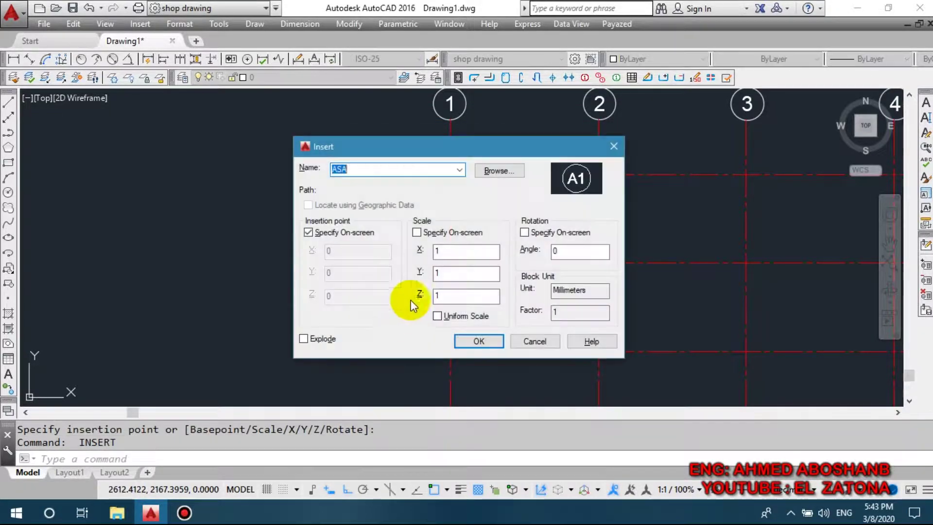
left_click(462, 340)
middle_click_drag(371, 327, 377, 240)
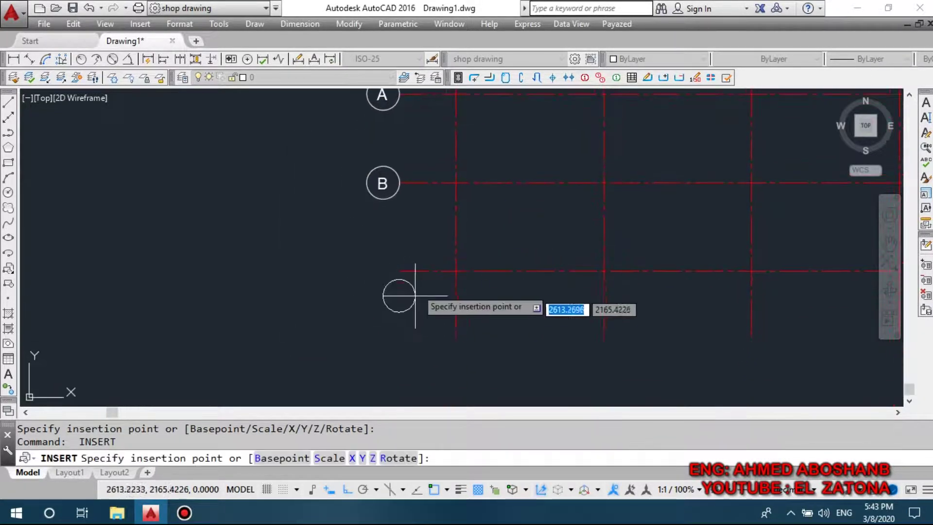
left_click(398, 271)
type("C")
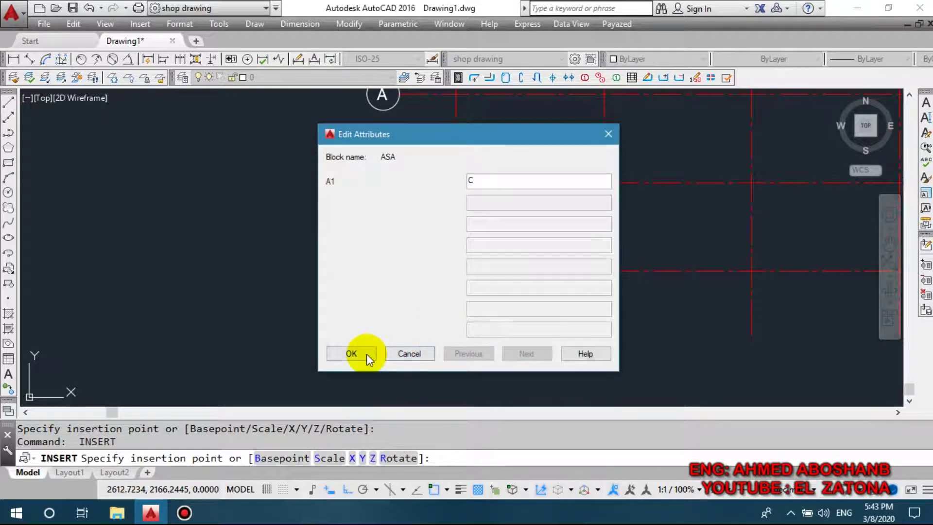
left_click(363, 353)
middle_click_drag(403, 232, 367, 305)
Copy bubbles A, B and C from label A to the right end of grid line A.
left_click_drag(353, 138, 313, 370)
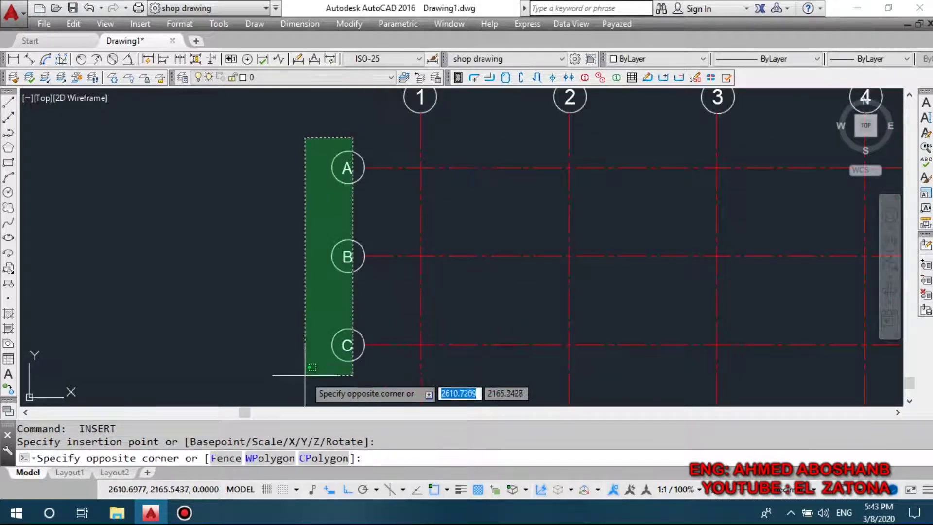
type("CO")
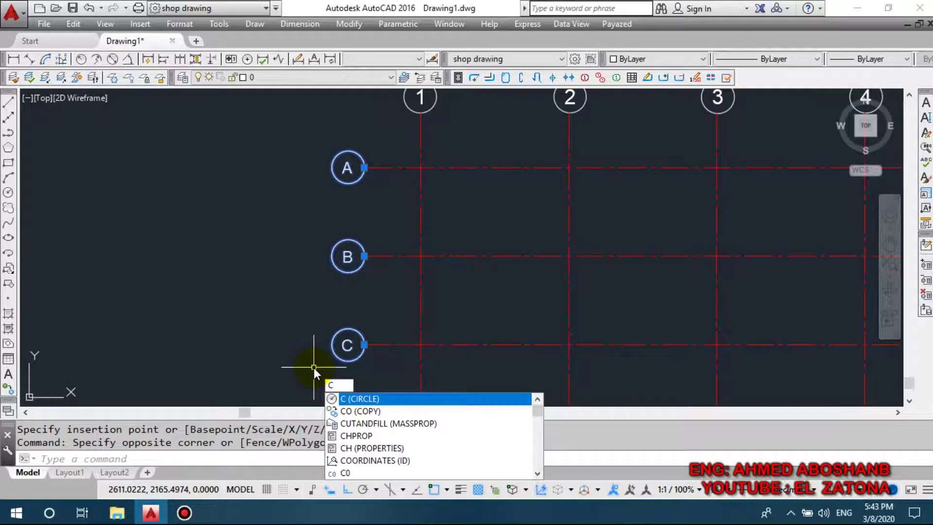
key("Return")
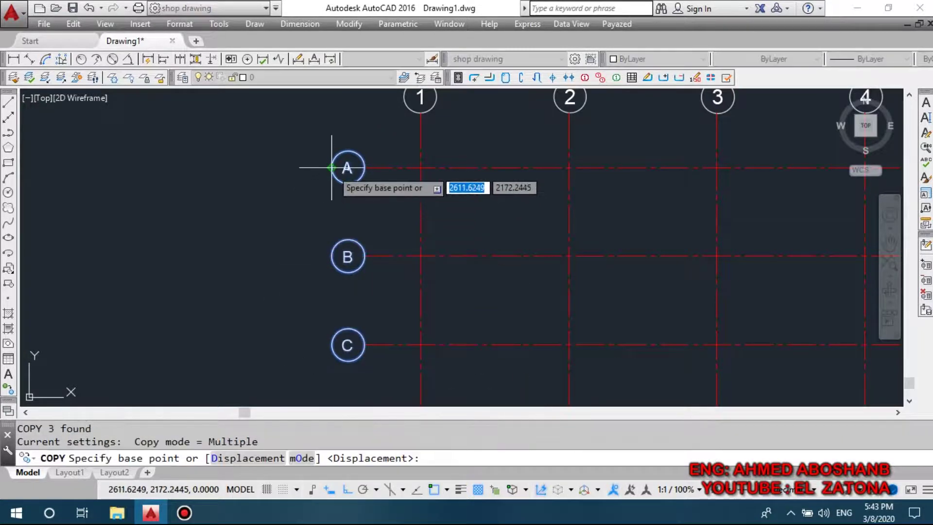
left_click(331, 168)
scroll(270, 182, "down", 3)
scroll(651, 167, "up", 3)
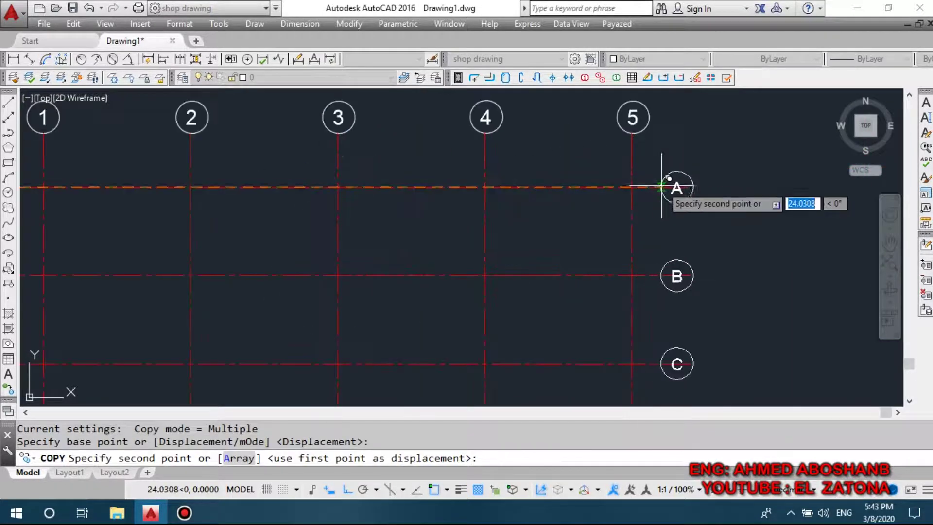
left_click(685, 188)
scroll(641, 185, "down", 3)
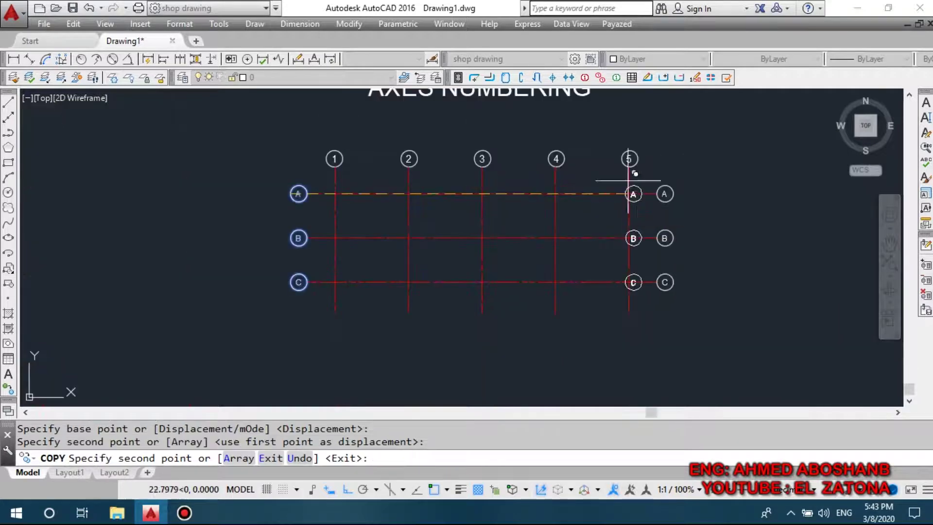
key("Escape")
left_click(636, 133)
Copy the circled 1–5 bubbles from label 1 to below the bottom end of axis 1.
type("co")
key("Return")
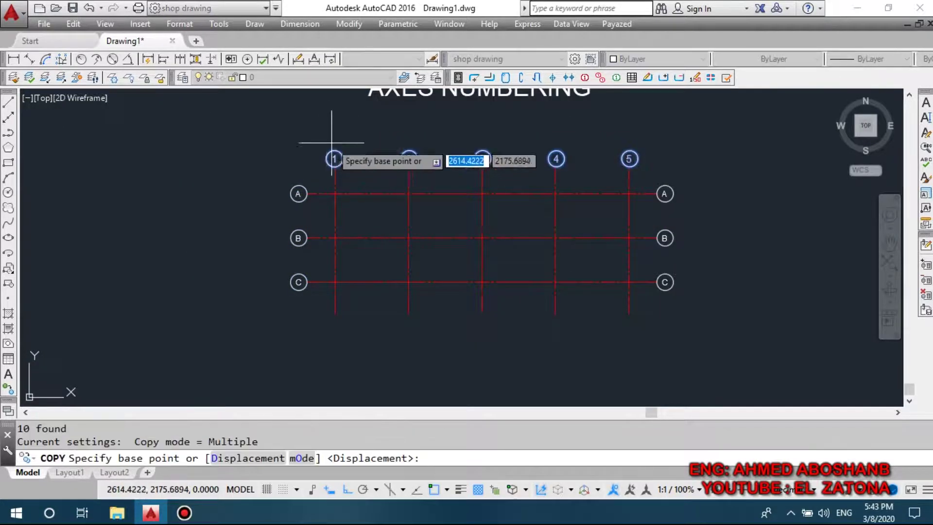
scroll(325, 165, "up", 3)
left_click(339, 157)
scroll(339, 161, "down", 3)
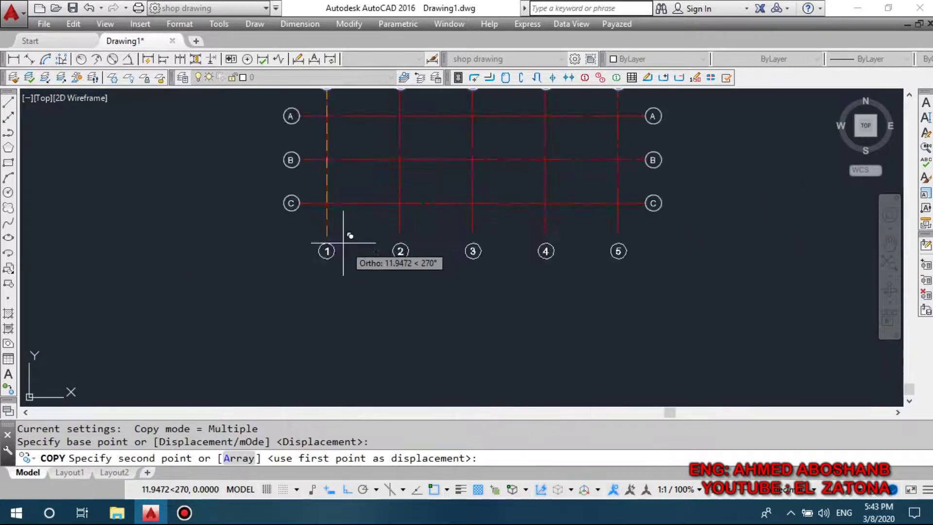
scroll(343, 237, "up", 3)
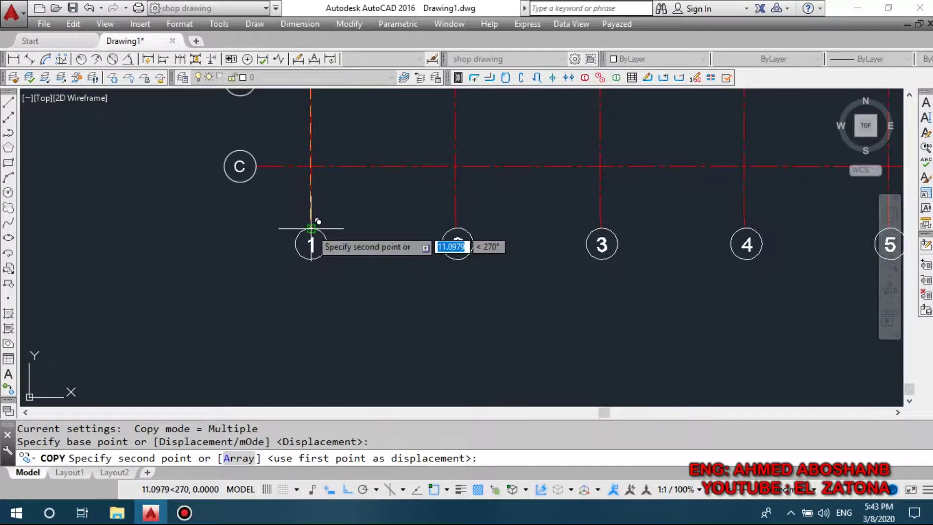
left_click(312, 224)
key("Escape")
scroll(368, 250, "down", 3)
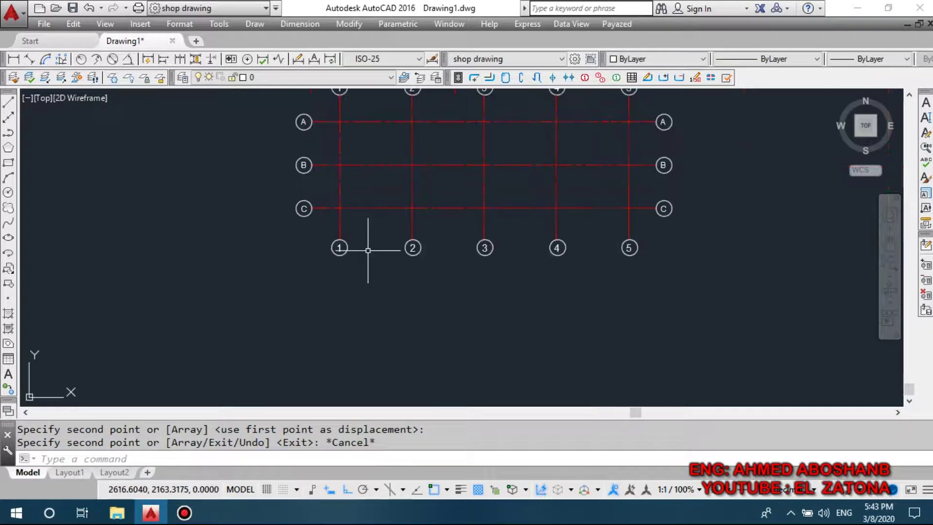